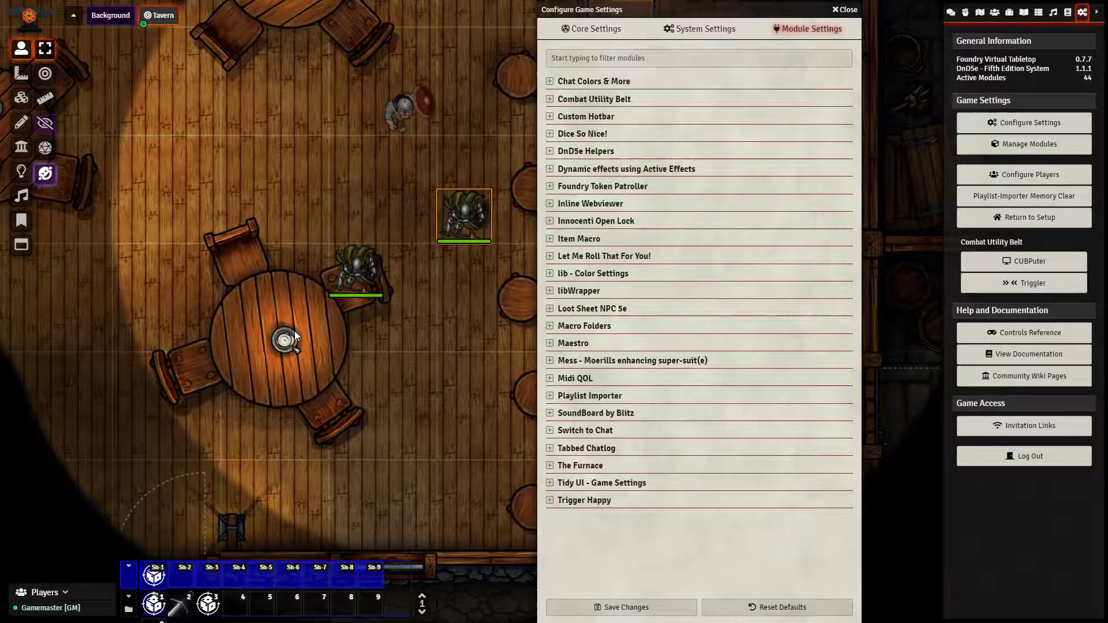
Expand and collapse The Furnace and Dynamic Effects module settings.
left_click(549, 466)
scroll(594, 456, "down", 3)
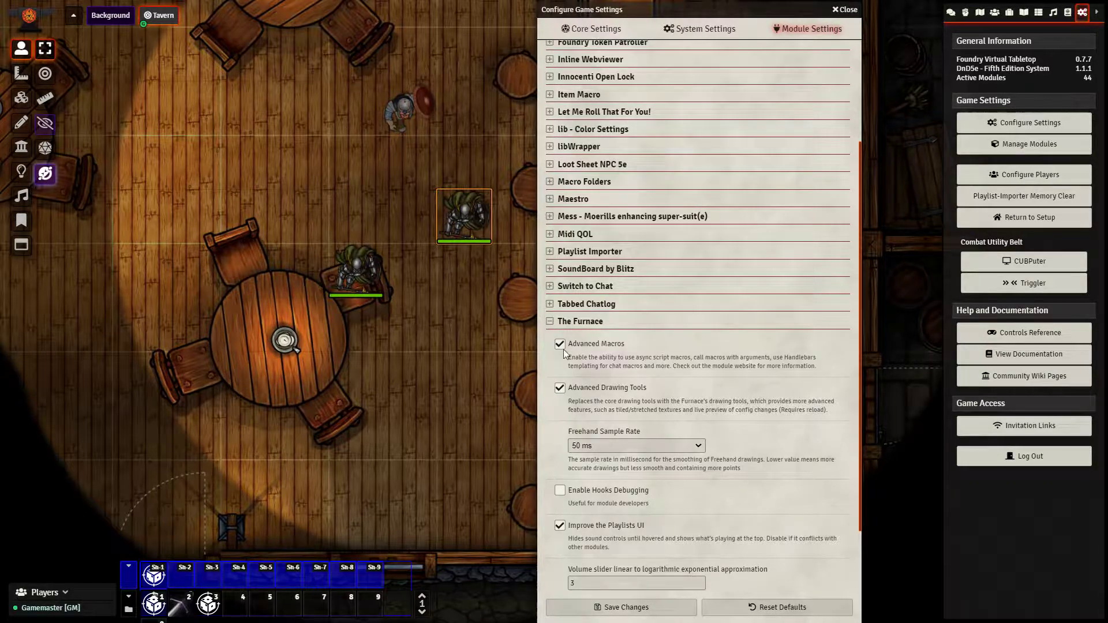
left_click(550, 323)
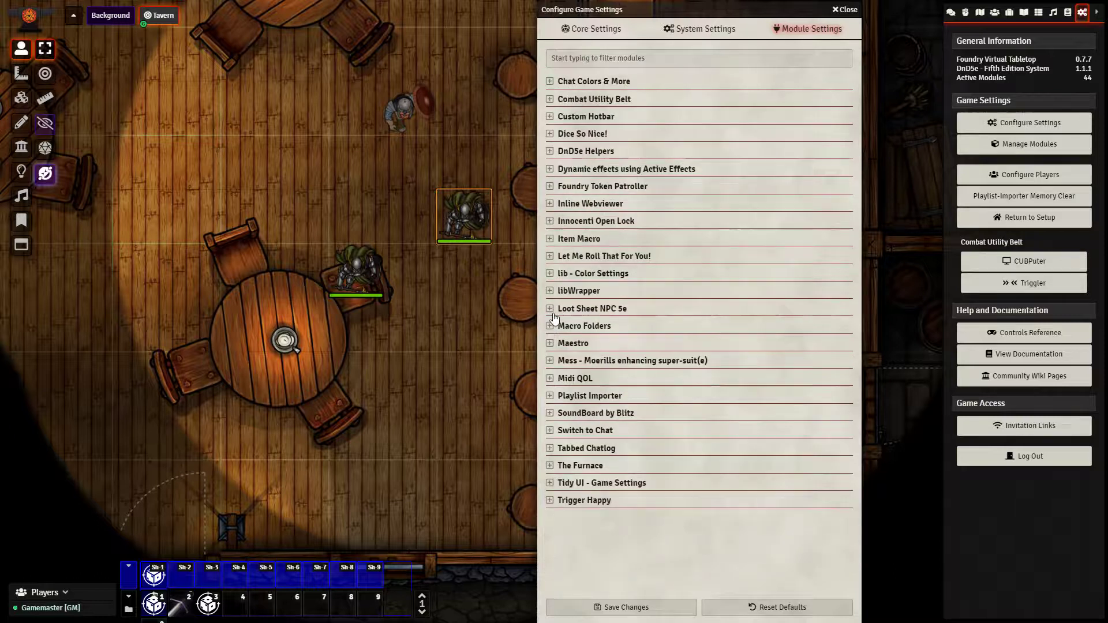
left_click(549, 171)
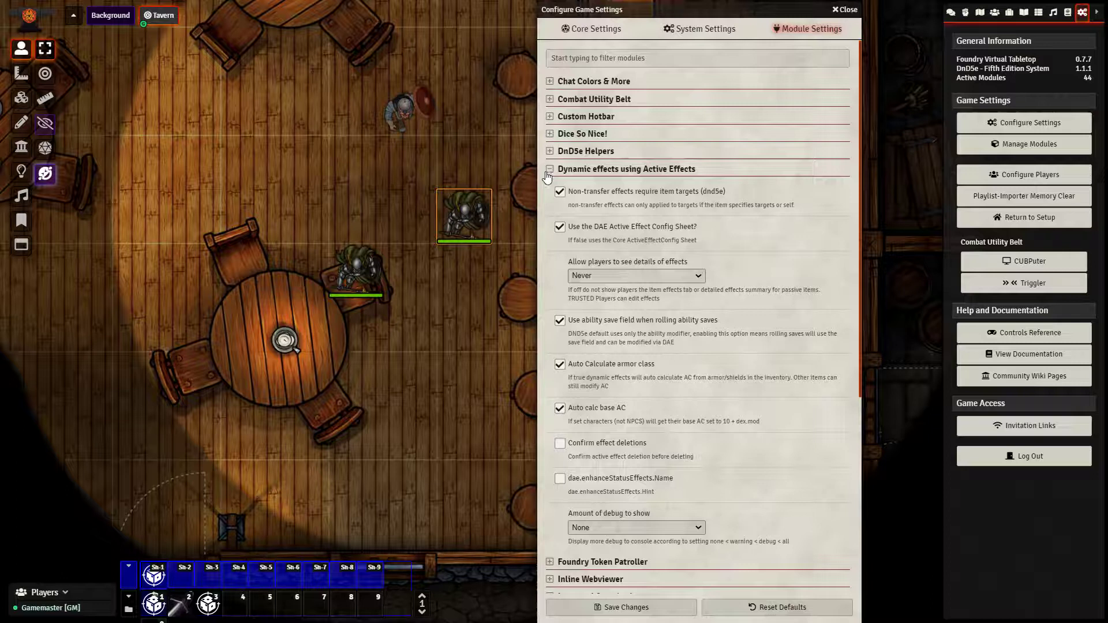
left_click(549, 170)
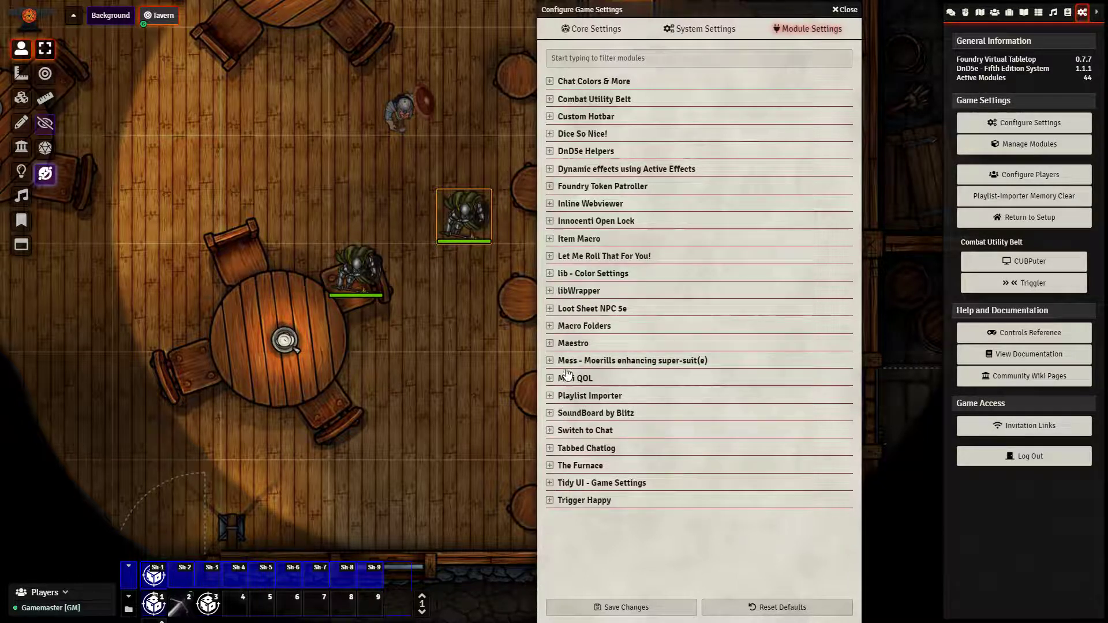
Review the Macro Folders, Item Macro and Custom Hotbar settings, then close Configure Game Settings.
left_click(551, 327)
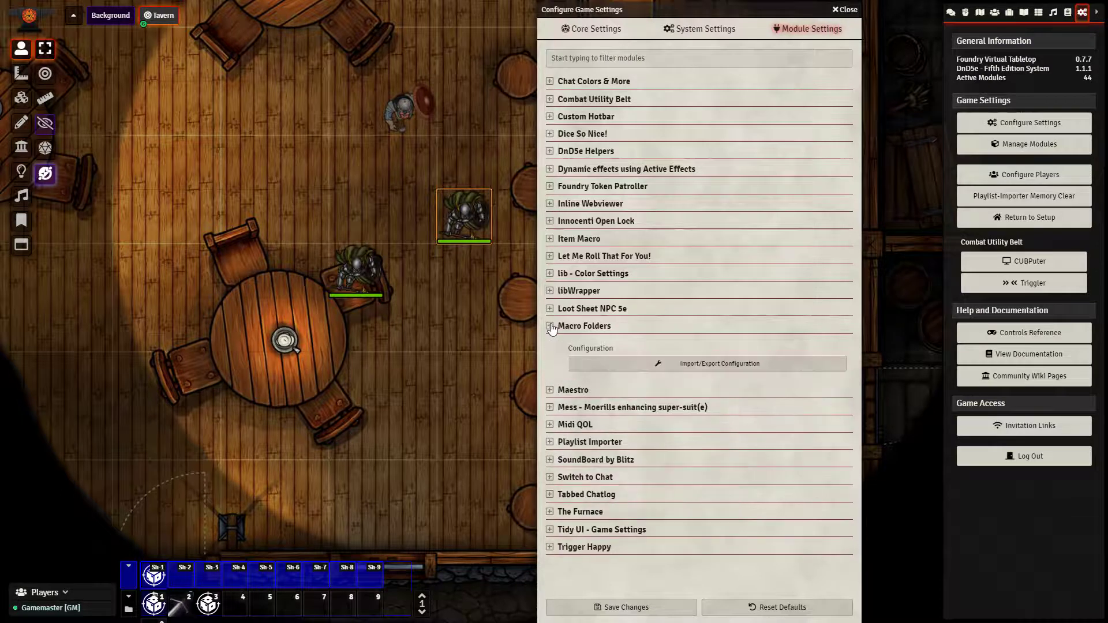
left_click(551, 240)
left_click(551, 240)
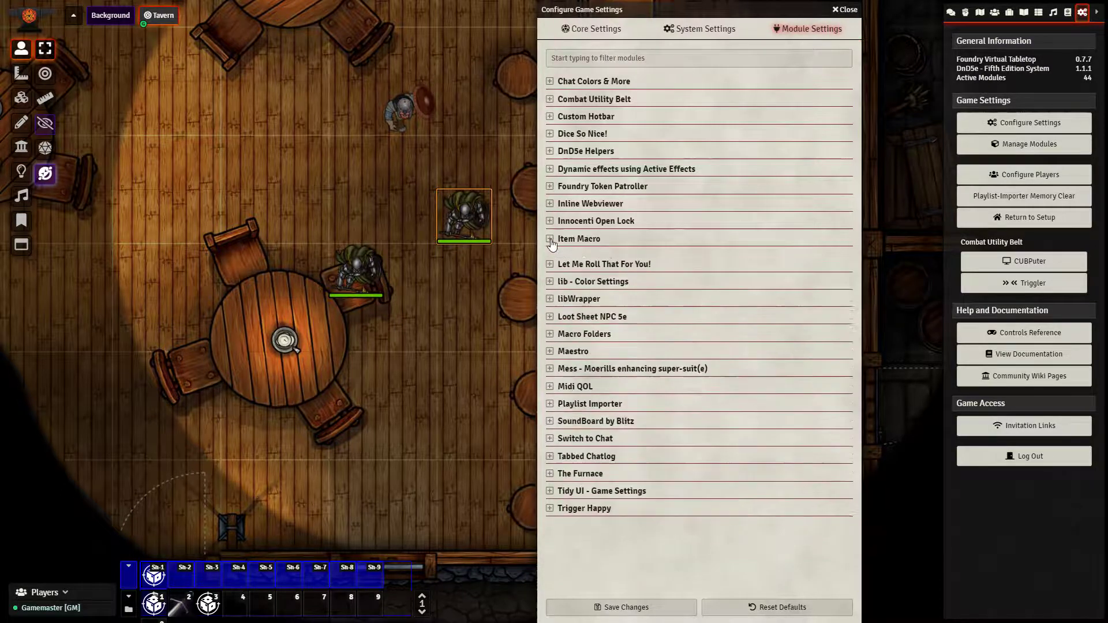
left_click(550, 117)
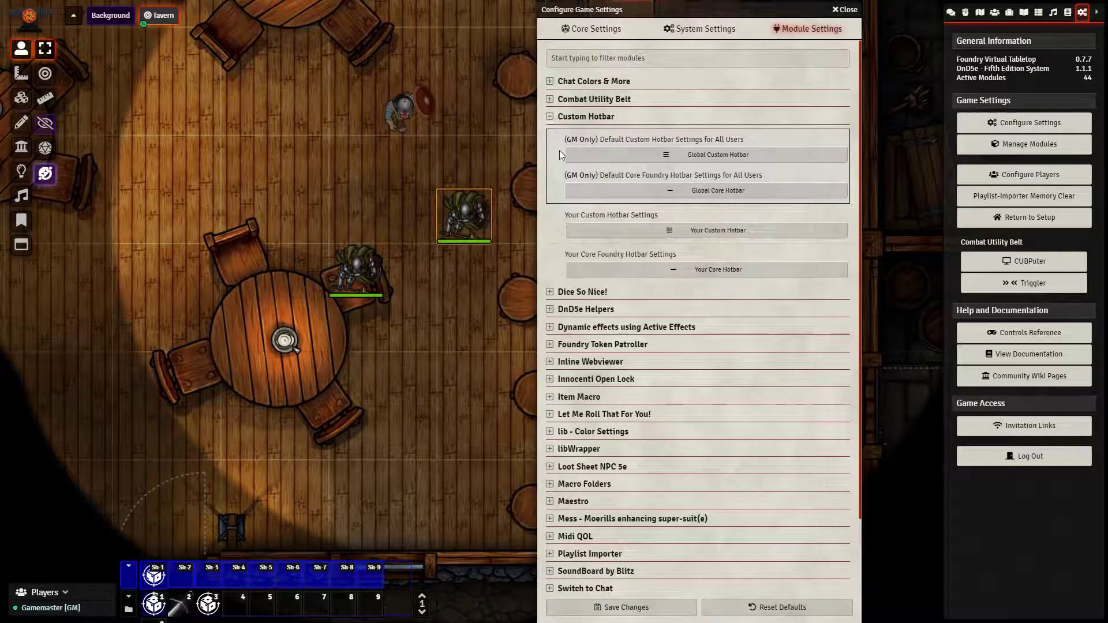
left_click(550, 116)
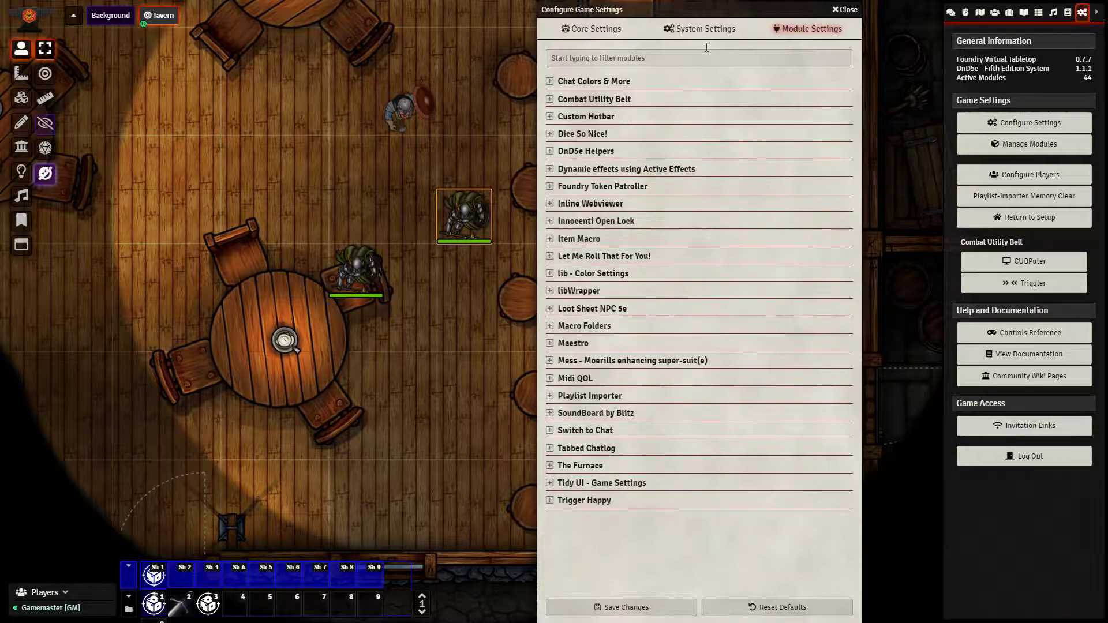
left_click(844, 10)
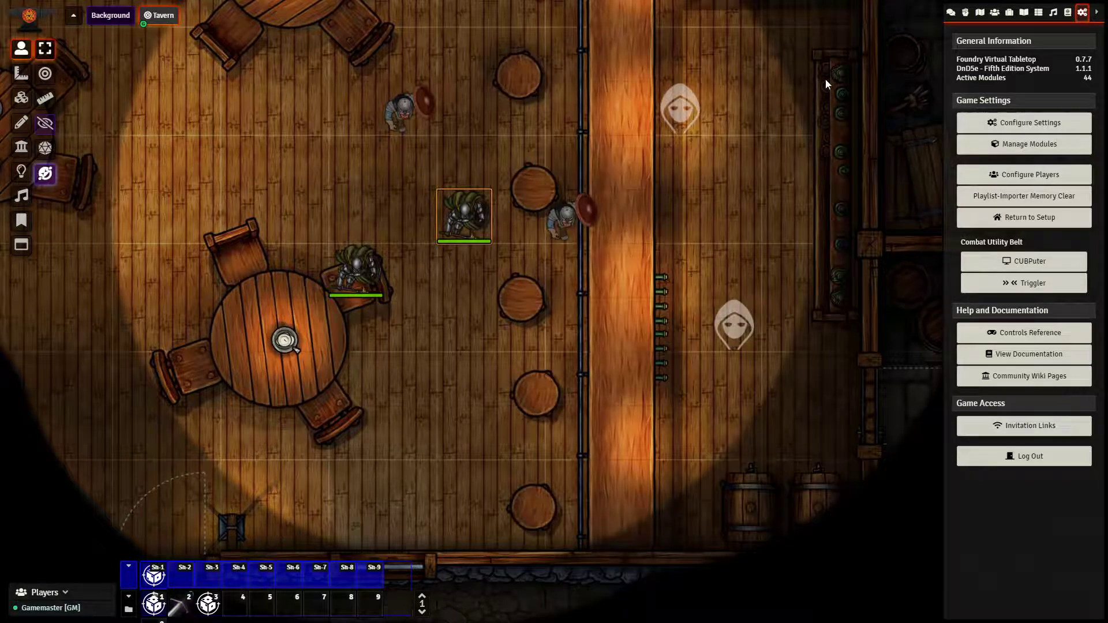
Drag the Longsword from Krusk's Inventory tab onto hotbar slot 4, then close his sheet.
double_click(475, 217)
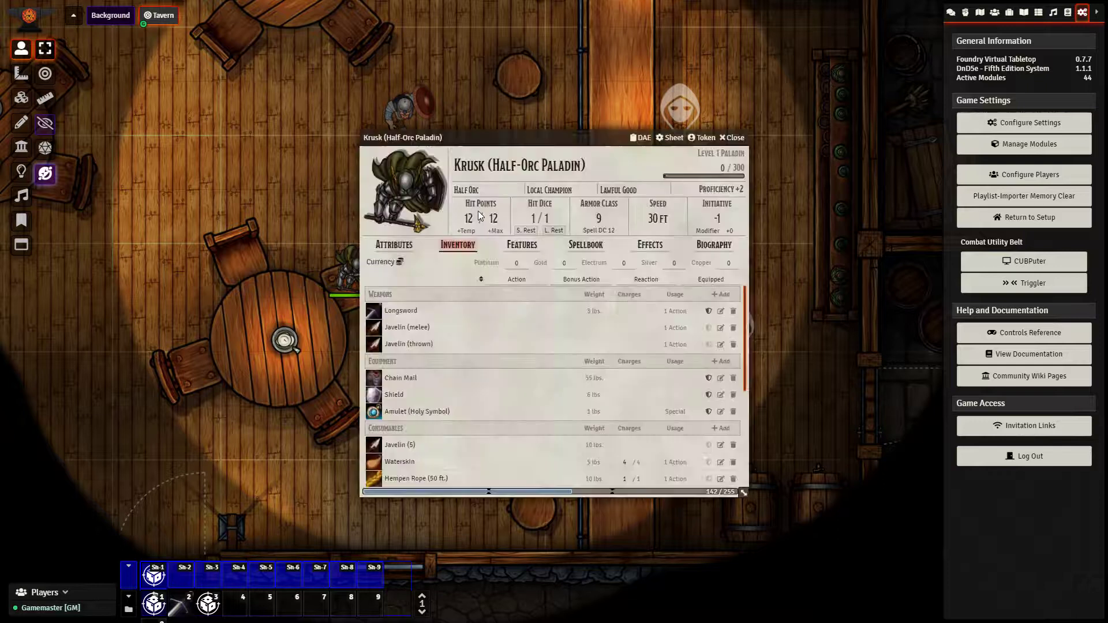
left_click(412, 242)
left_click(469, 243)
left_click(594, 245)
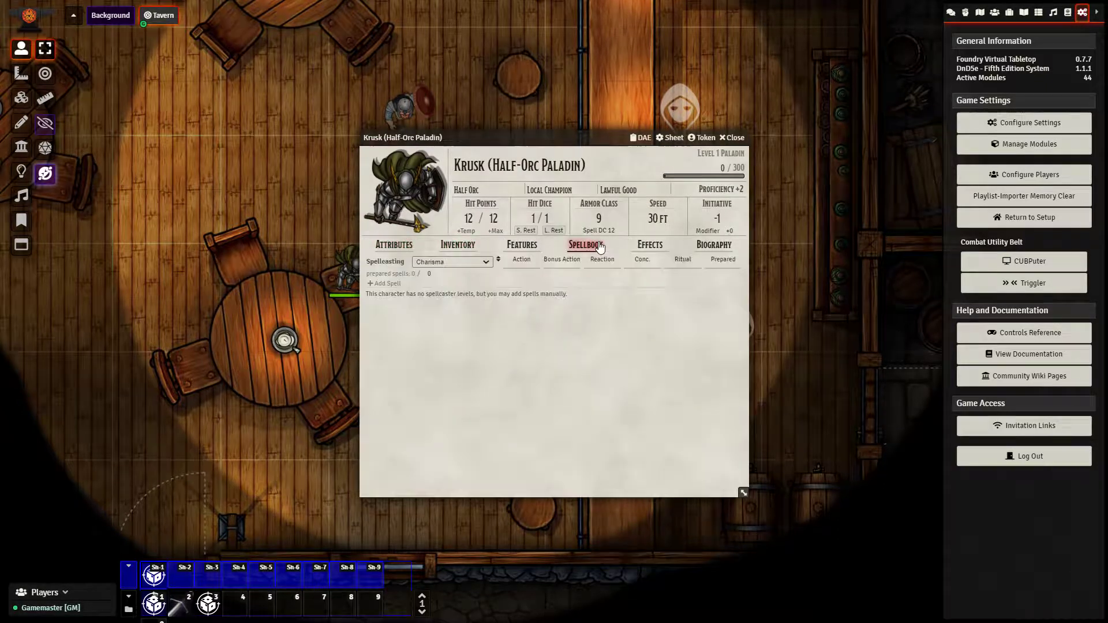
left_click(472, 252)
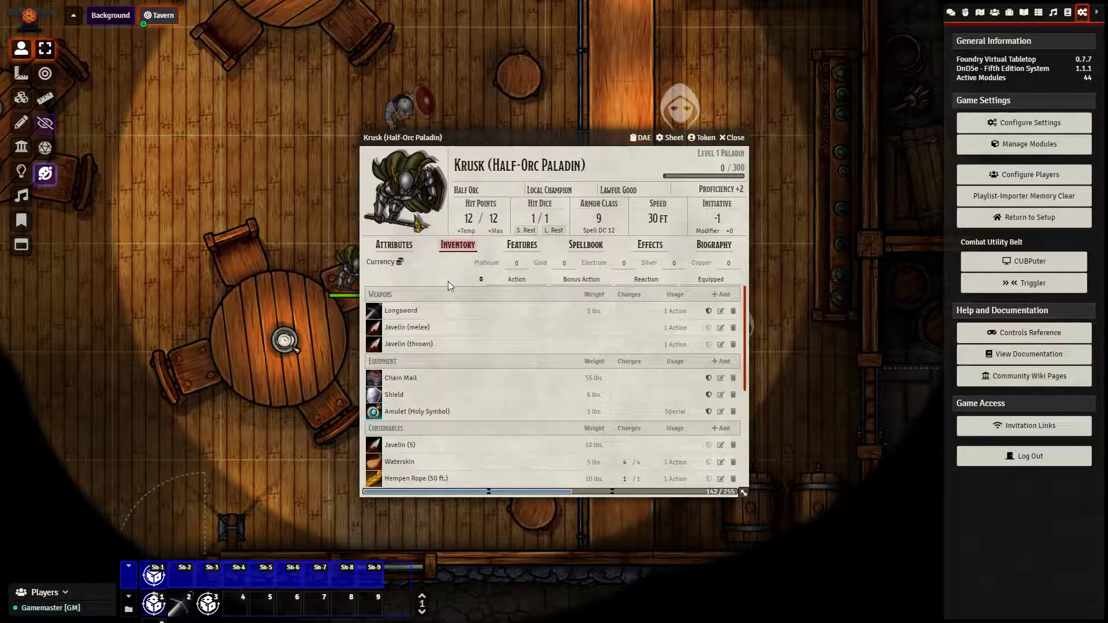
left_click_drag(408, 316, 237, 614)
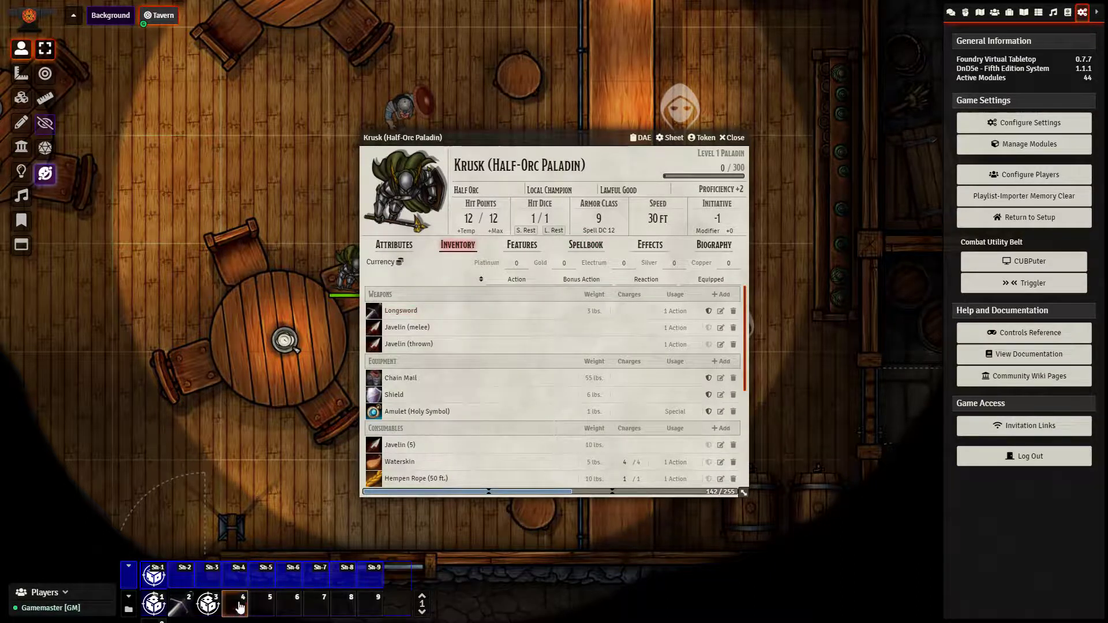
left_click(734, 138)
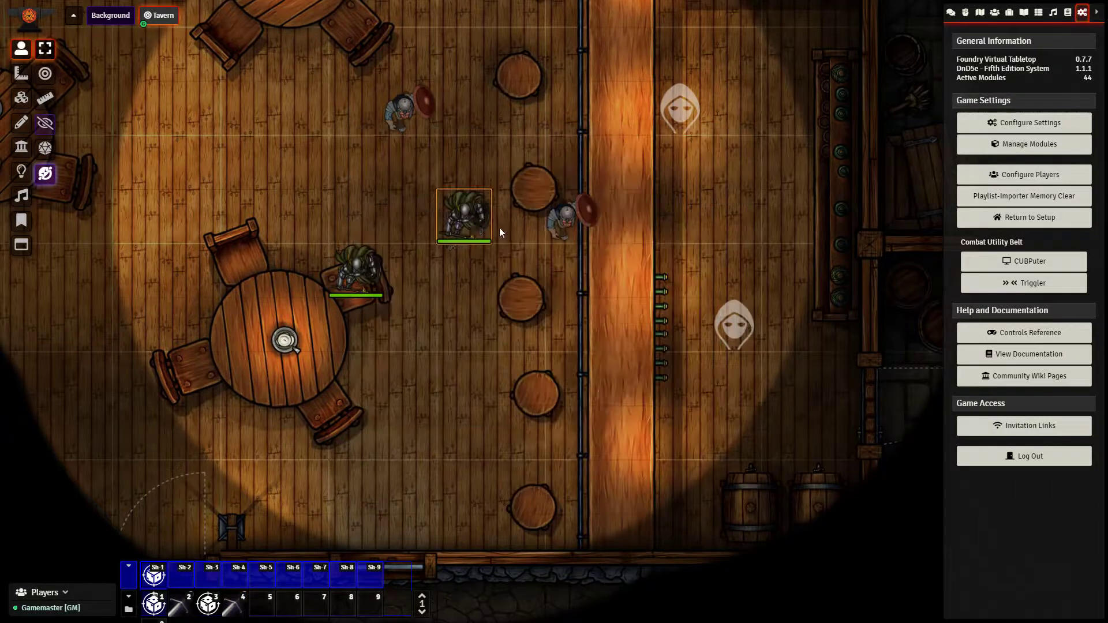
Roll the Longsword from slot 4 into chat, then begin a new macro in empty slot 5.
left_click(243, 601)
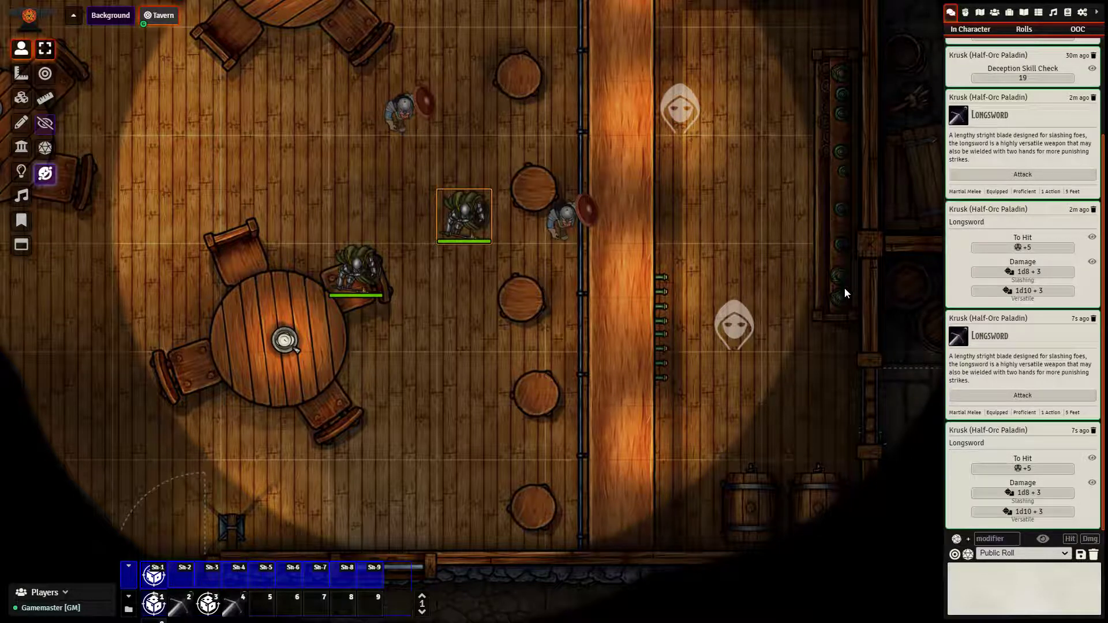
right_click(270, 611)
left_click(270, 602)
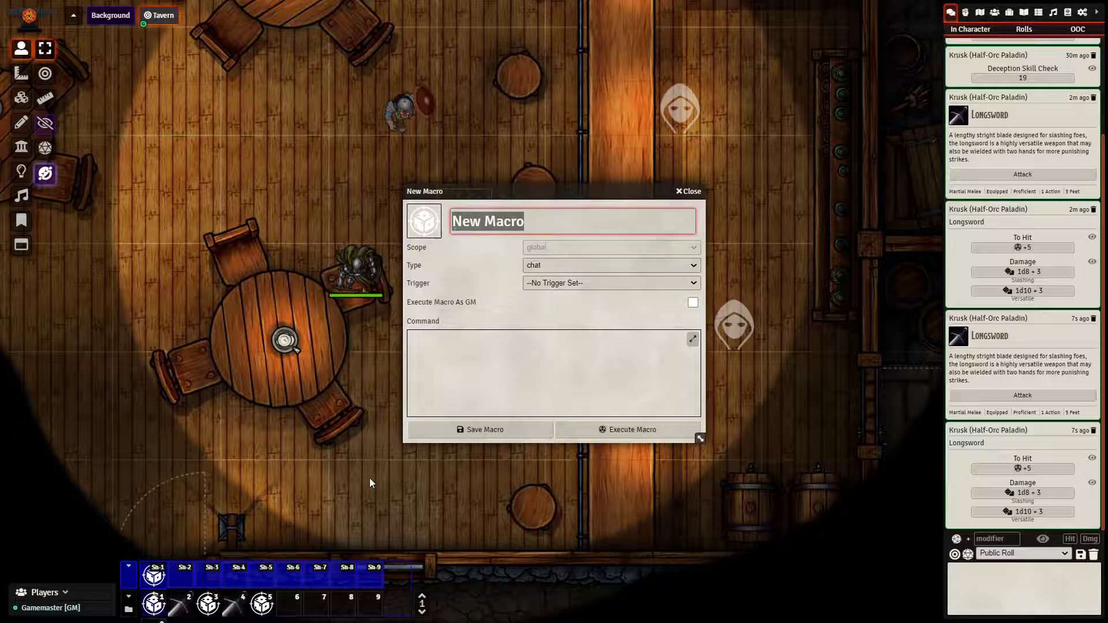
Save a chat-type macro with command 'Hello' and Execute Macro As GM ticked.
left_click(546, 264)
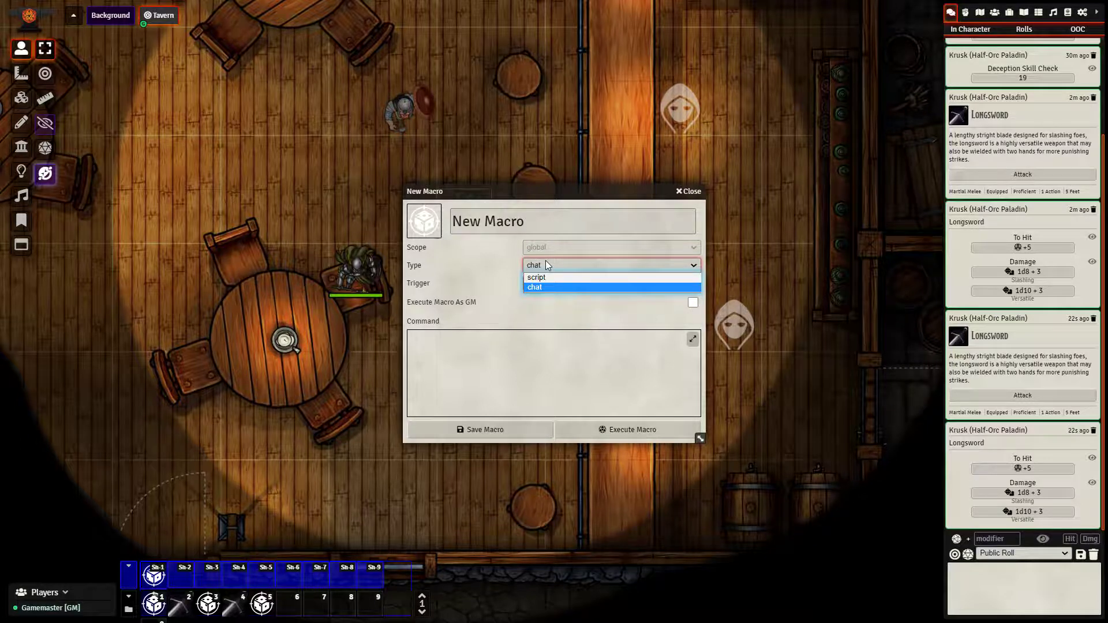
left_click(545, 263)
left_click(693, 303)
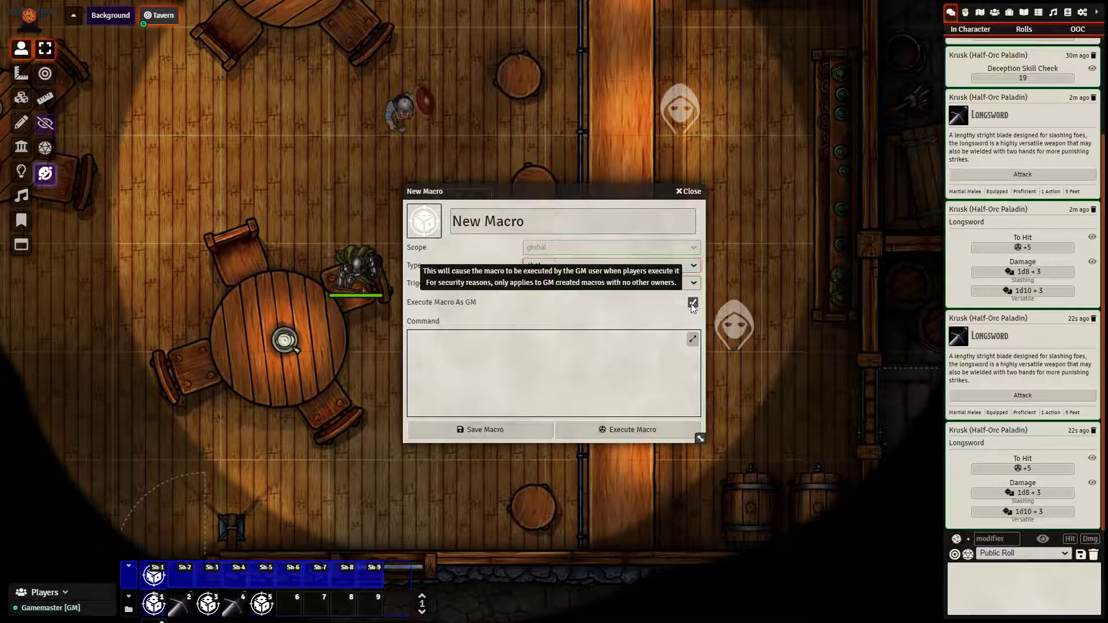
left_click(651, 376)
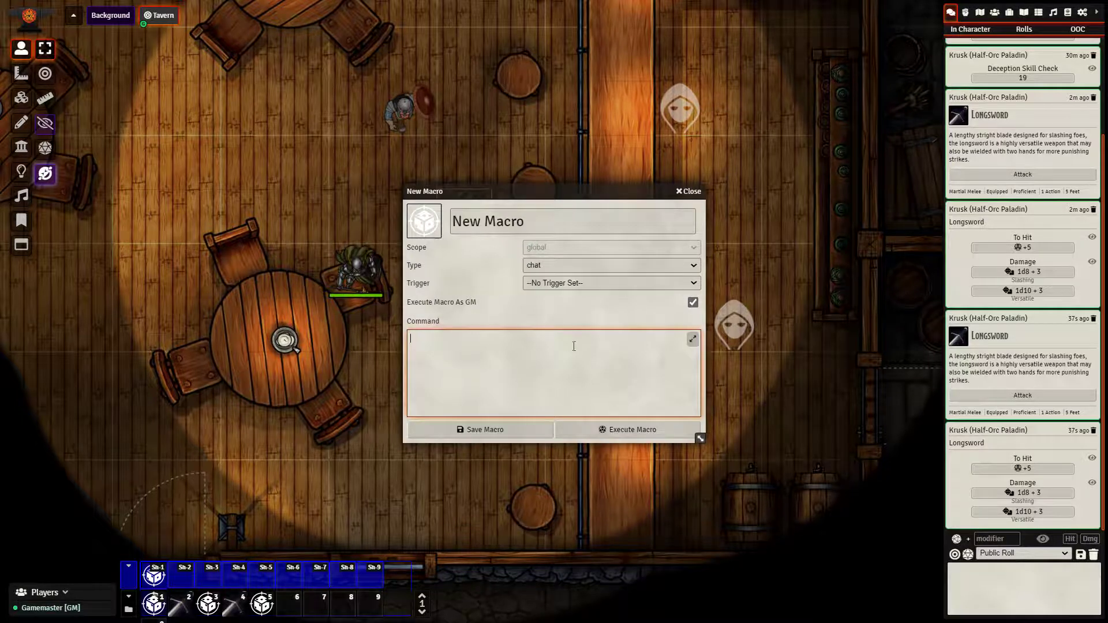
type("Hello")
left_click(508, 427)
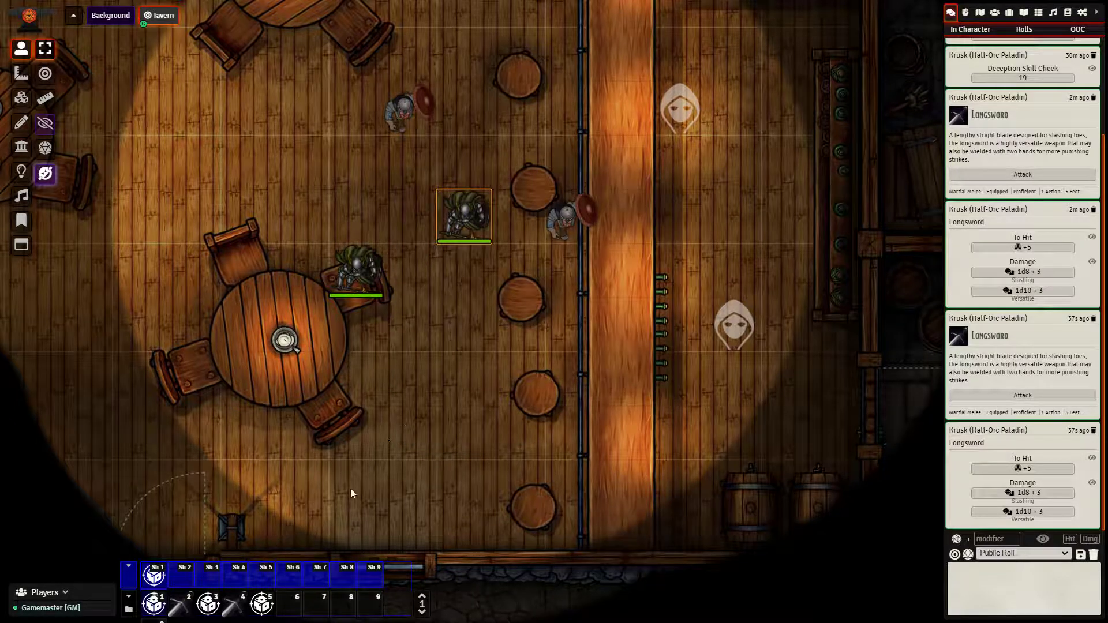
Run the slot 5 Hello macro twice, check In Character chat, then open the macro for editing.
left_click(262, 603)
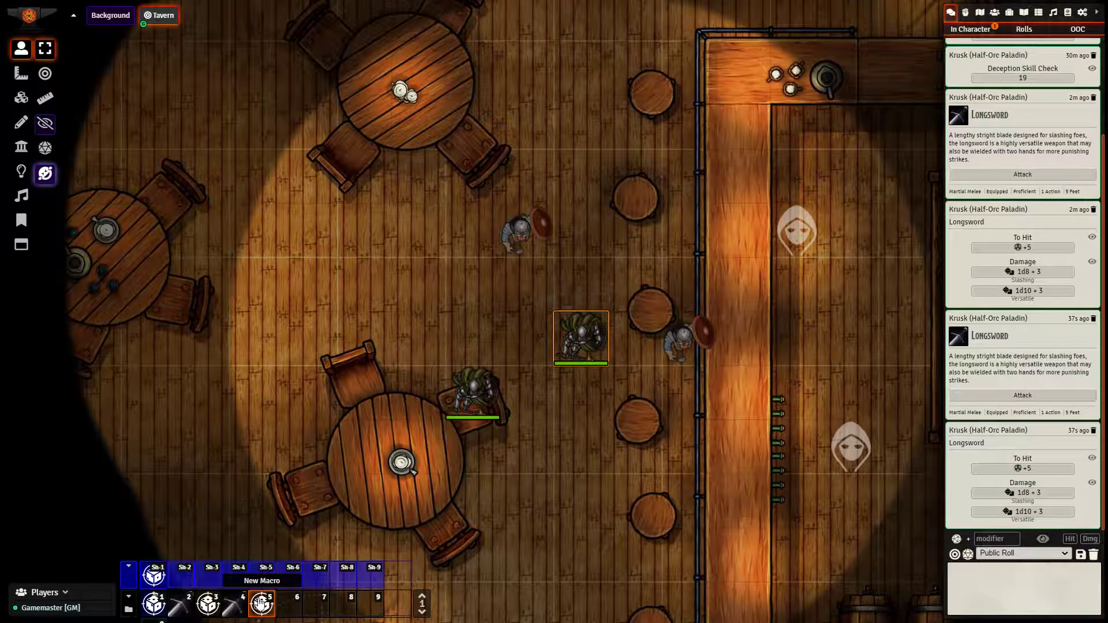
left_click(954, 35)
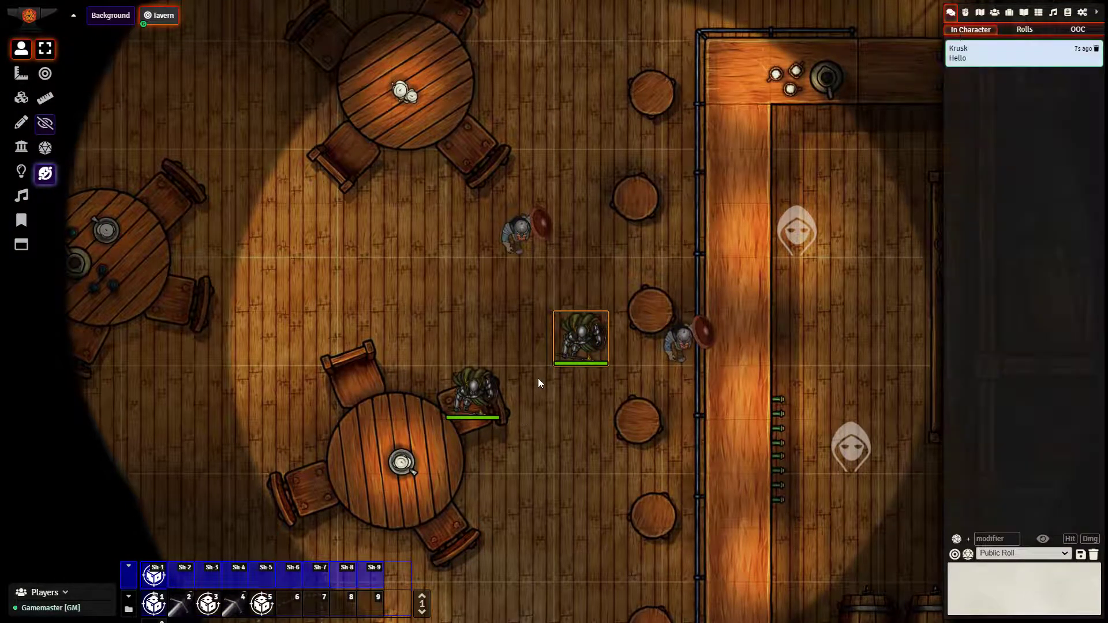
left_click(263, 612)
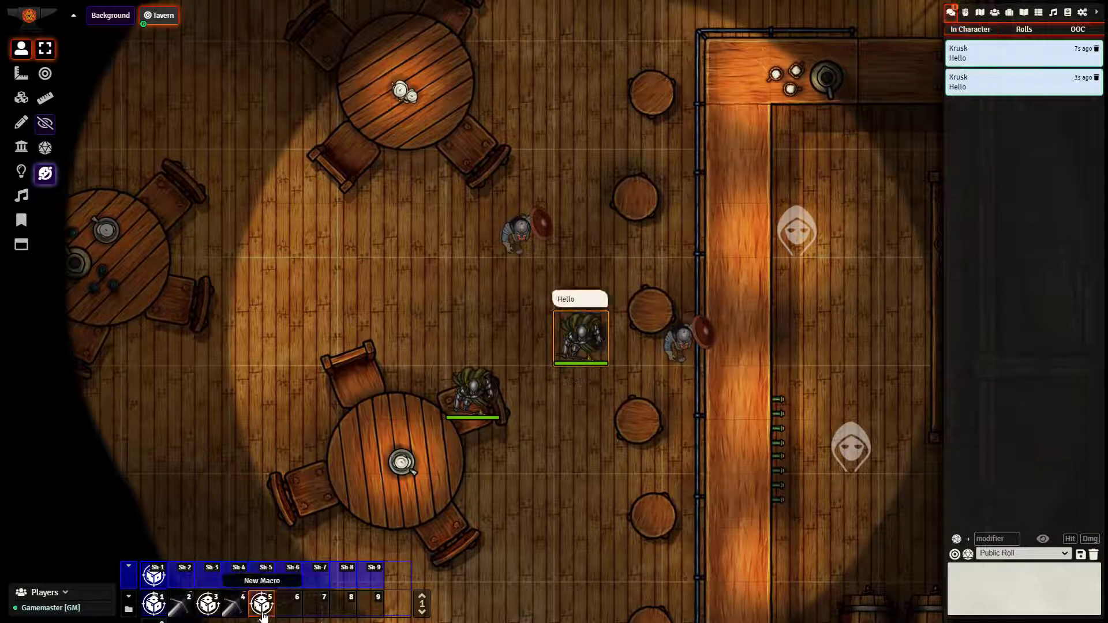
right_click(262, 613)
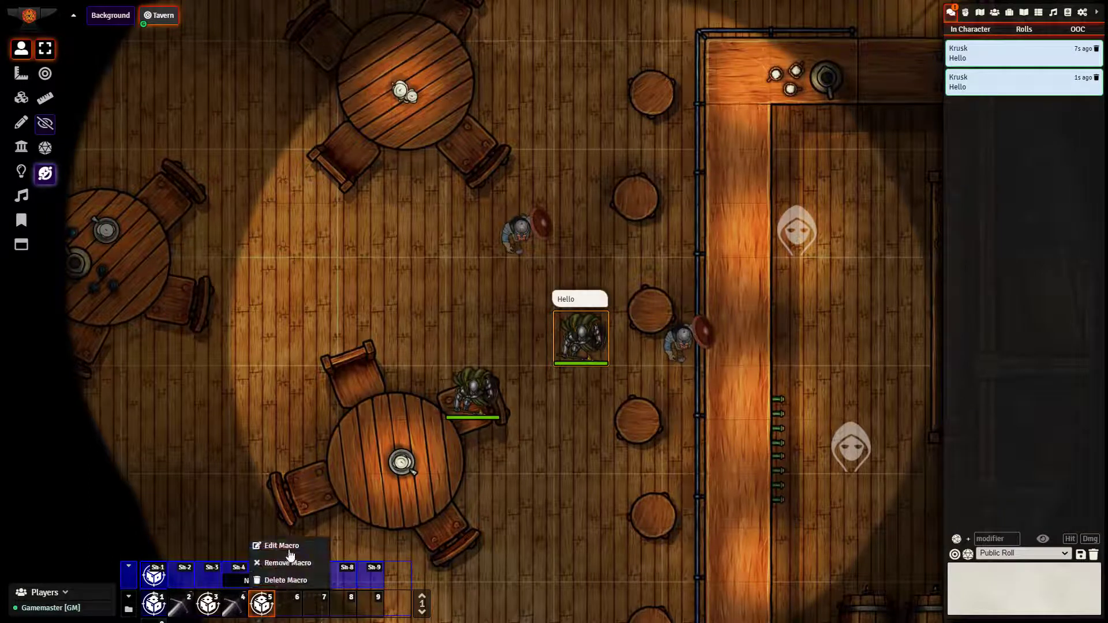
left_click(282, 545)
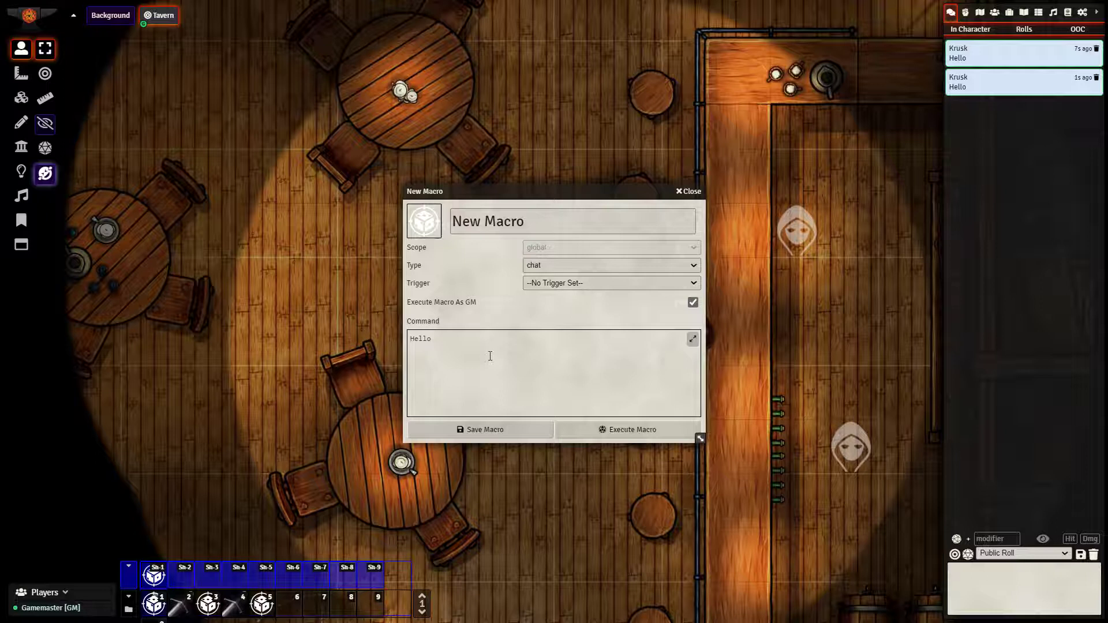
Change the command to '/r 1d20', rename the macro '1d20', save, and roll it from slot 5.
left_click_drag(490, 356, 397, 341)
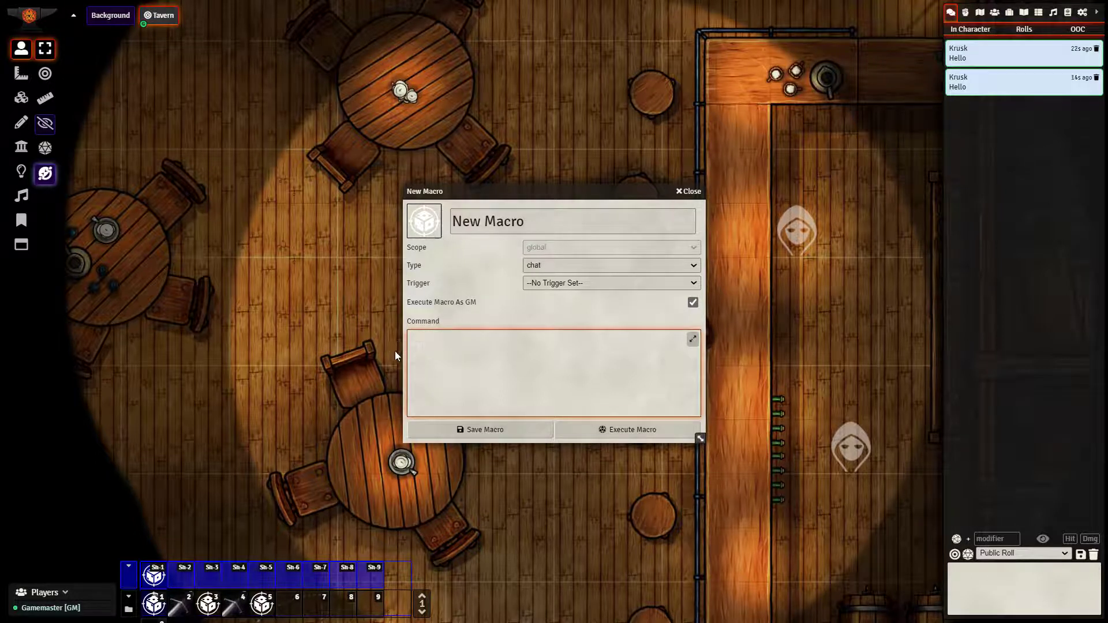
type("/r 1d20")
left_click(549, 225)
key("ctrl+shift+Left")
key("ctrl+shift+Left")
type("1d20")
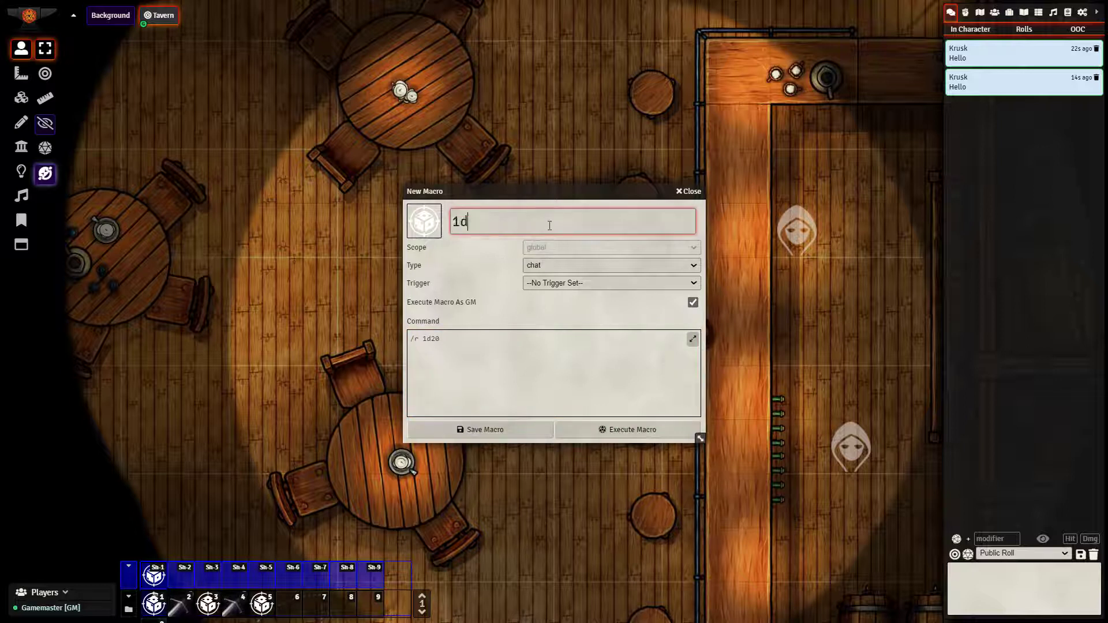
left_click(501, 430)
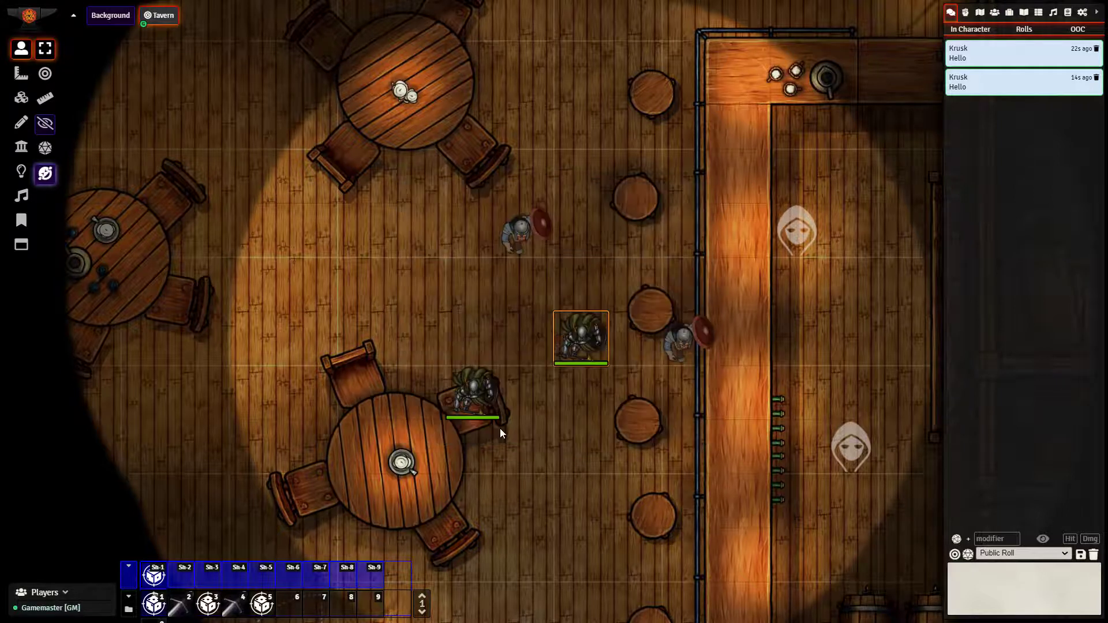
left_click(265, 603)
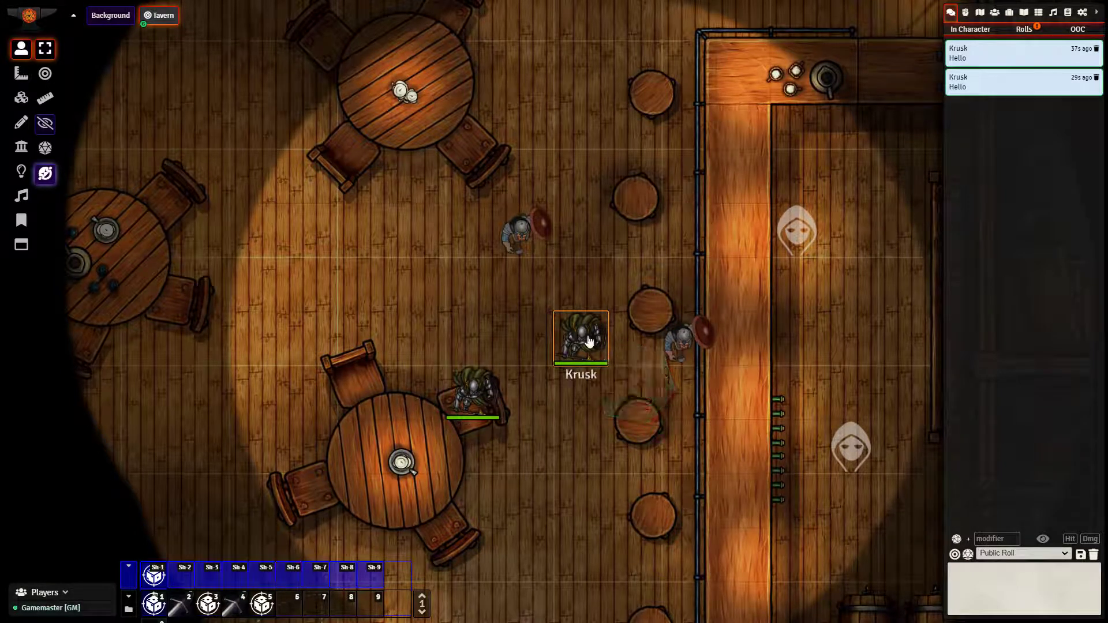
Open the 1d20 macro's editor, view the Type list keeping chat, and close it.
right_click(273, 600)
left_click(280, 545)
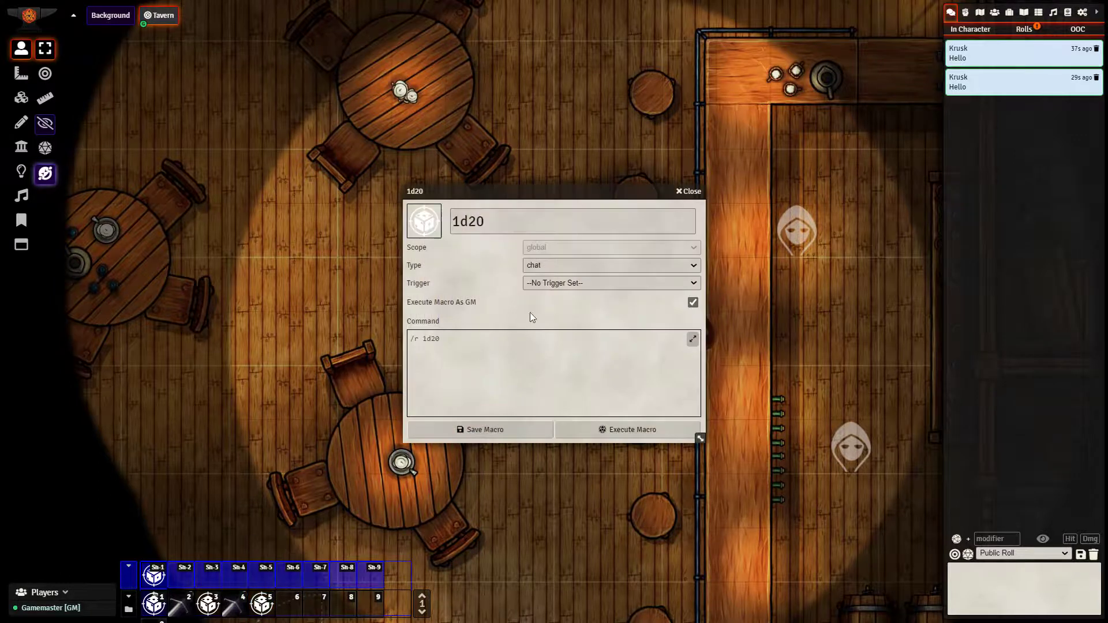
left_click(566, 265)
left_click(567, 265)
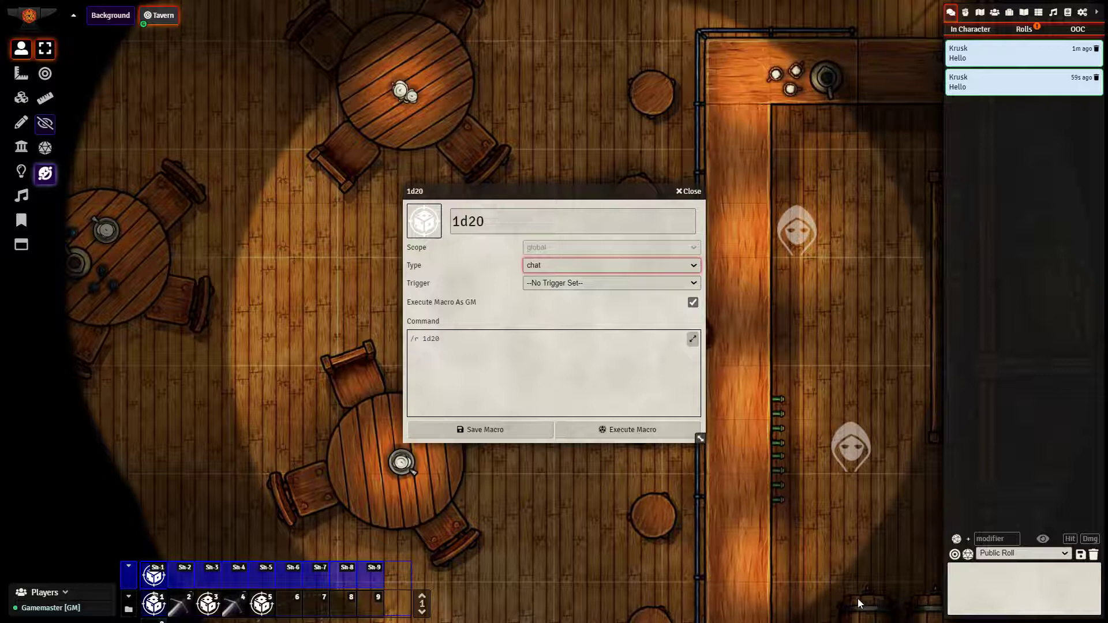
left_click(684, 191)
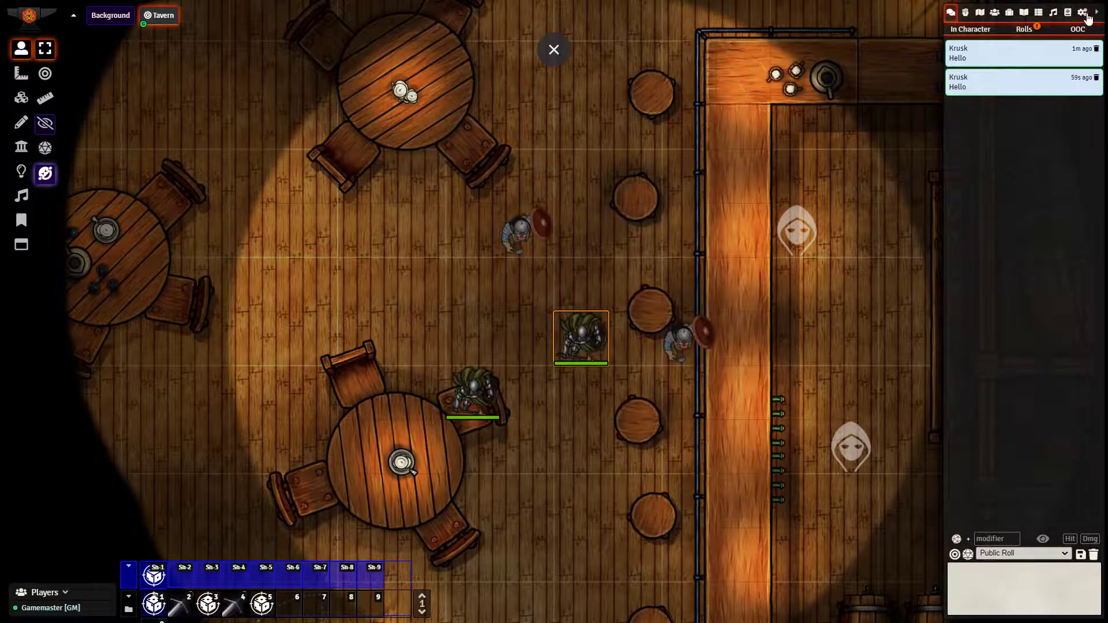
Switch the sidebar via Game Settings to the Compendium Packs list.
left_click(1083, 12)
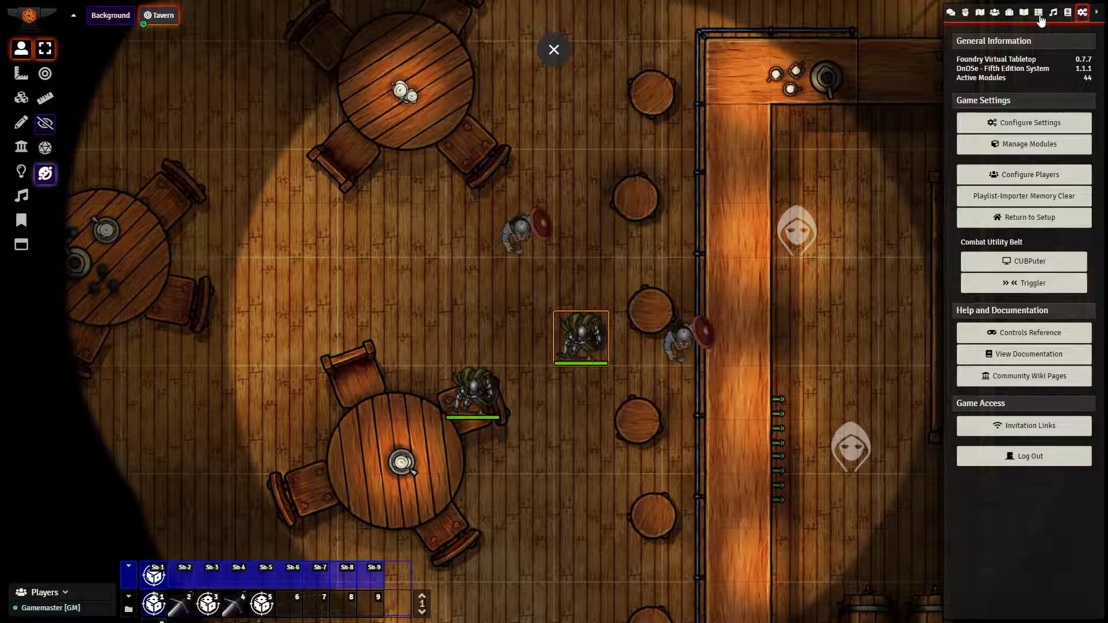
left_click(1068, 13)
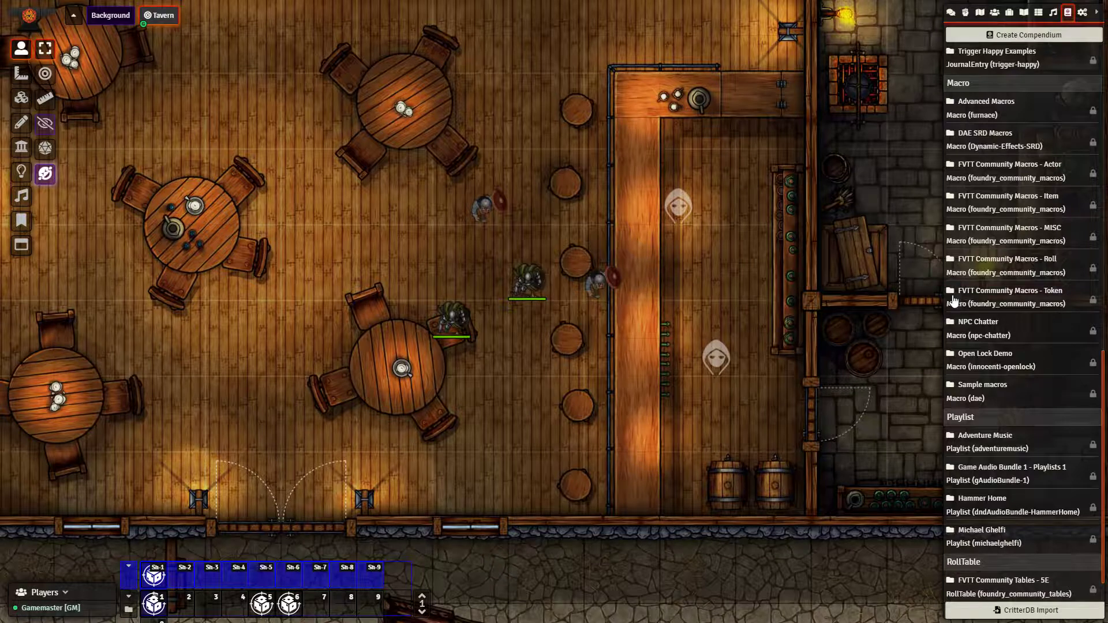
Clear hotbar slots 5 and 6, drop Shrink Or Enlarge from the Token pack into slot 5, and select a token.
left_click(981, 295)
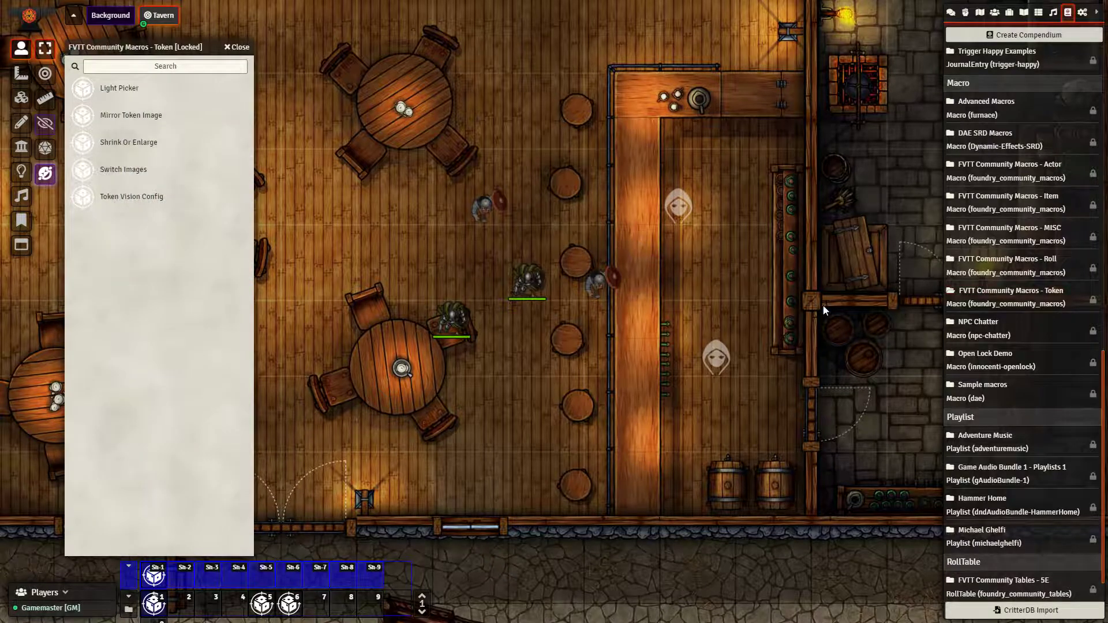
left_click_drag(288, 603, 314, 462)
left_click_drag(261, 603, 296, 521)
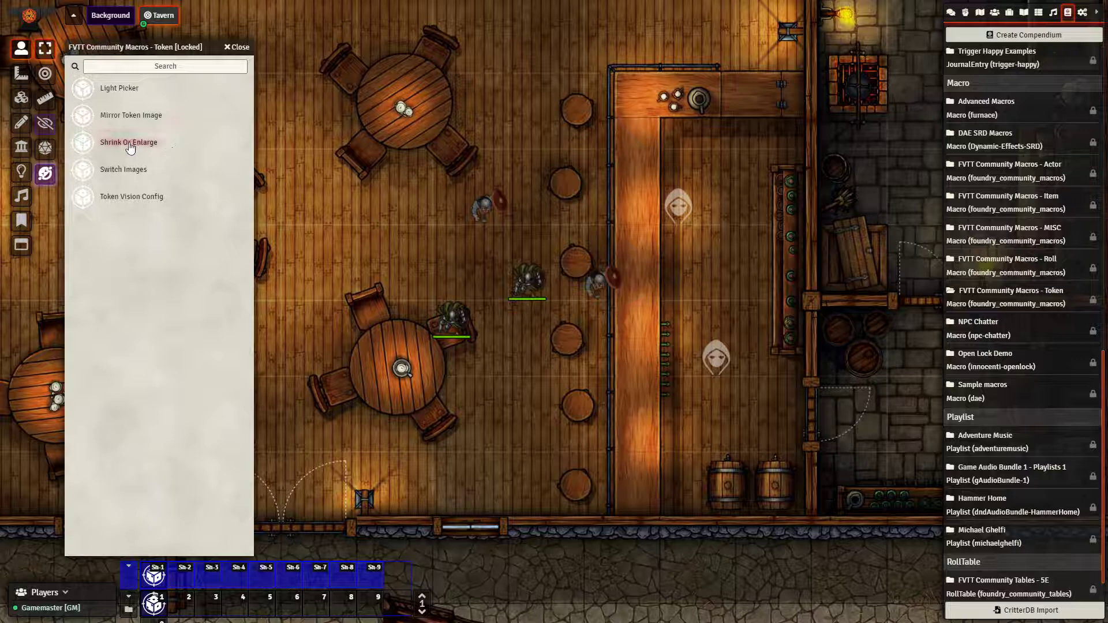
left_click_drag(130, 149, 269, 603)
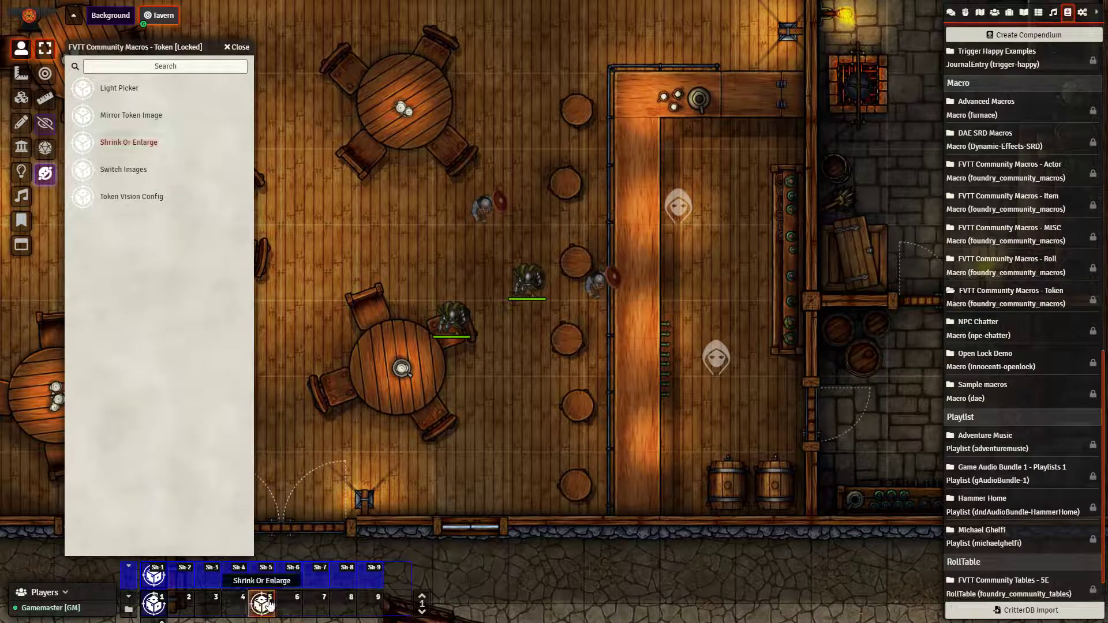
left_click(529, 293)
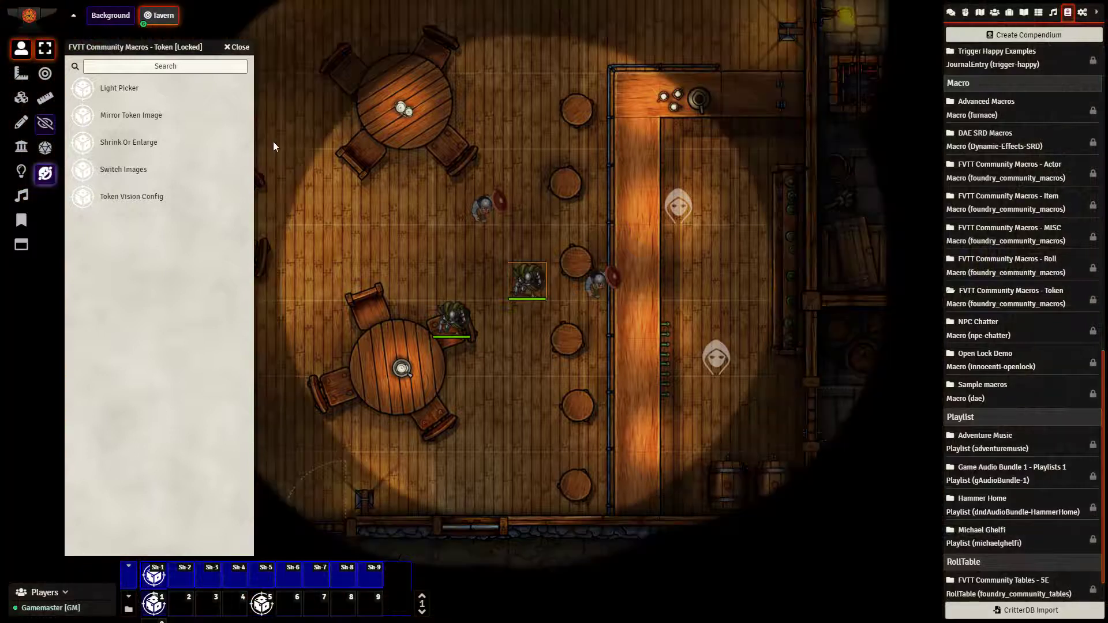
Close the Token pack, then run slot 5 twice to double the token's size and restore it.
left_click(237, 48)
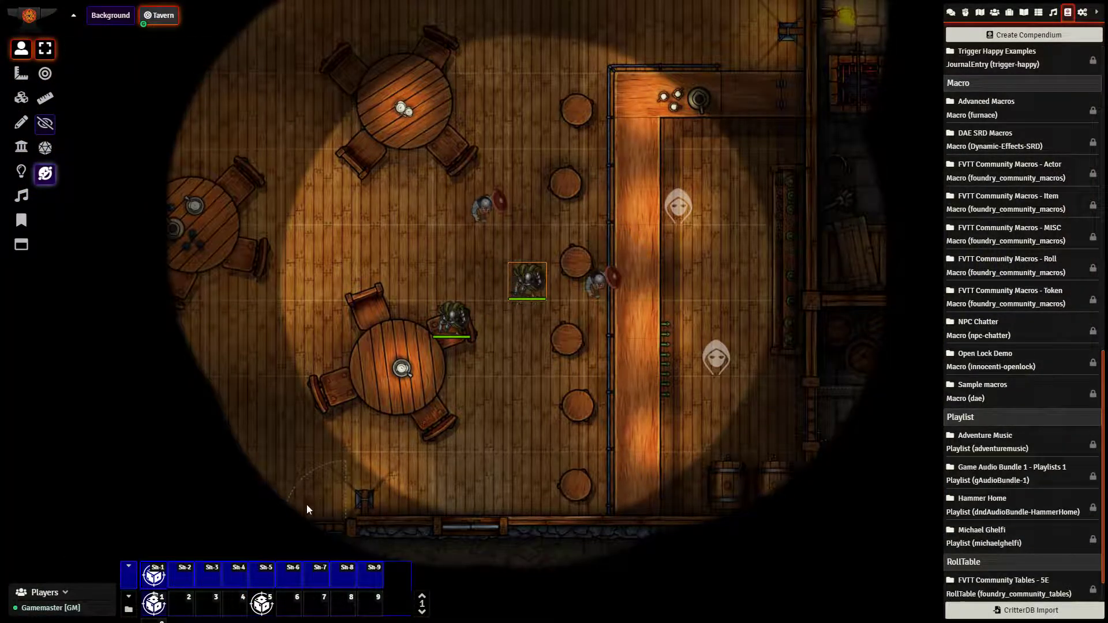
left_click(261, 604)
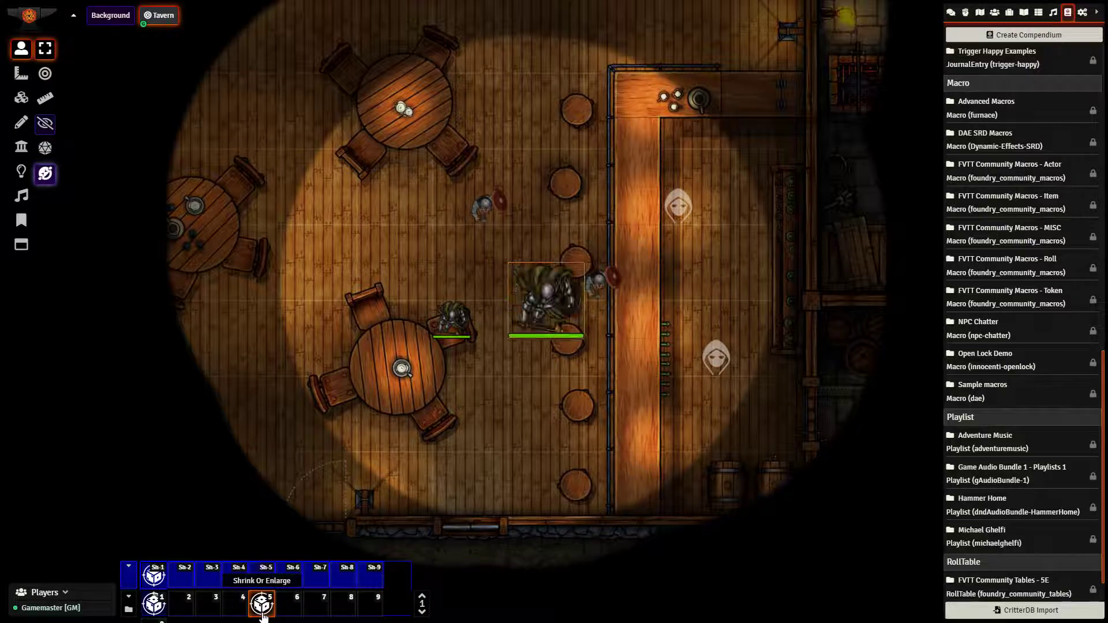
left_click(261, 604)
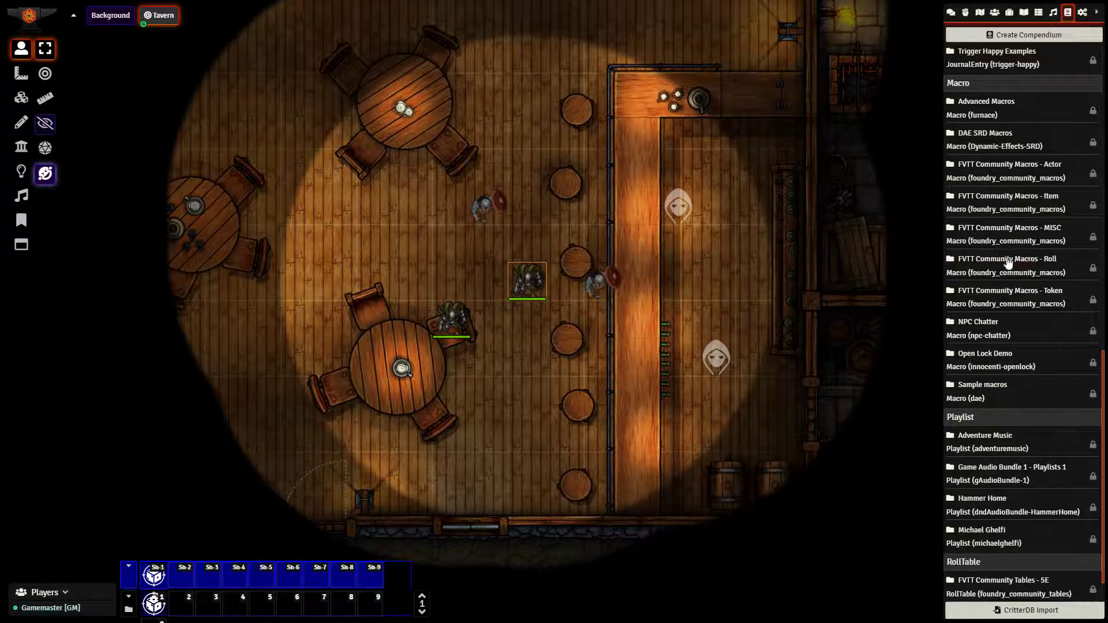
Put Ambient Light Quick Edit from the MISC community pack into hotbar slot 7, then select Lighting Controls.
left_click(1011, 231)
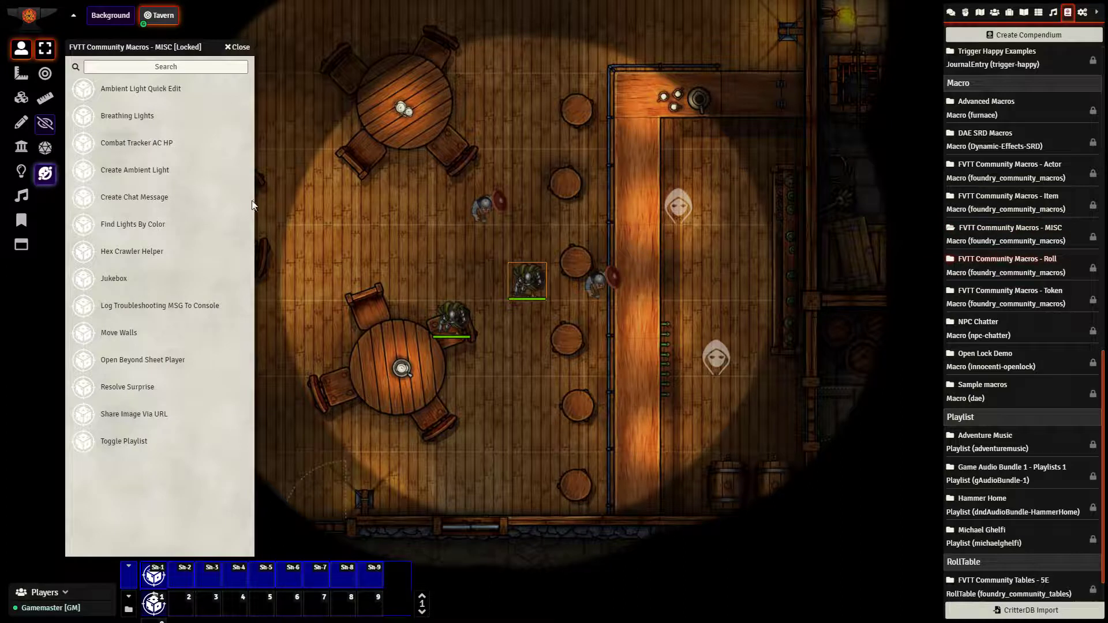
left_click_drag(149, 93, 326, 603)
left_click(238, 47)
left_click(18, 172)
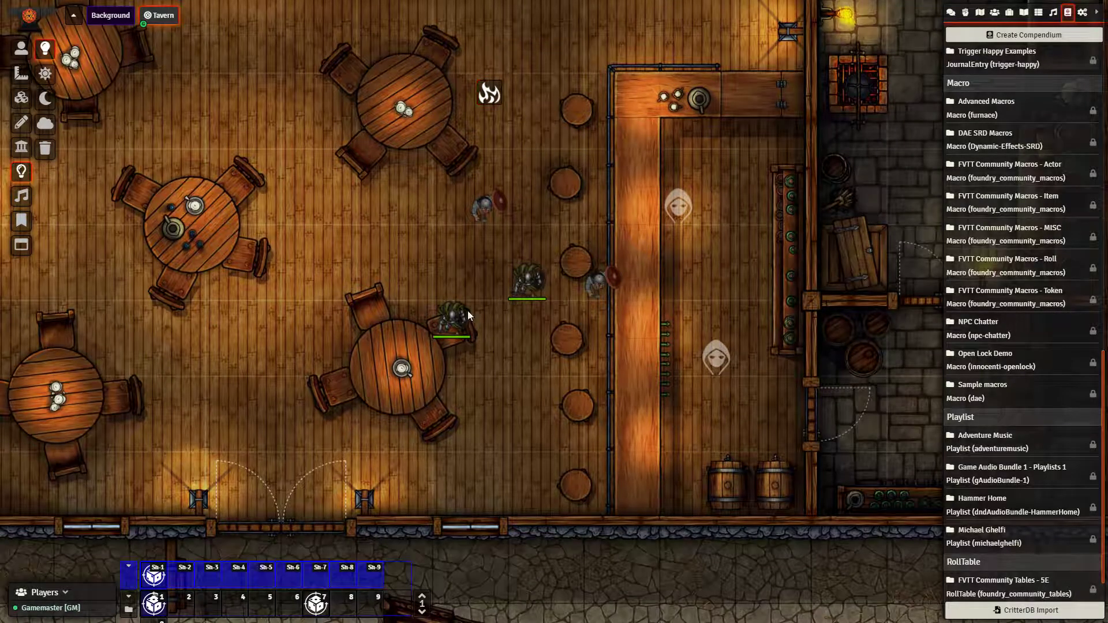
Run Ambient Light Quick Edit on the chosen light, review its all-zero values, and close the editor.
left_click(316, 603)
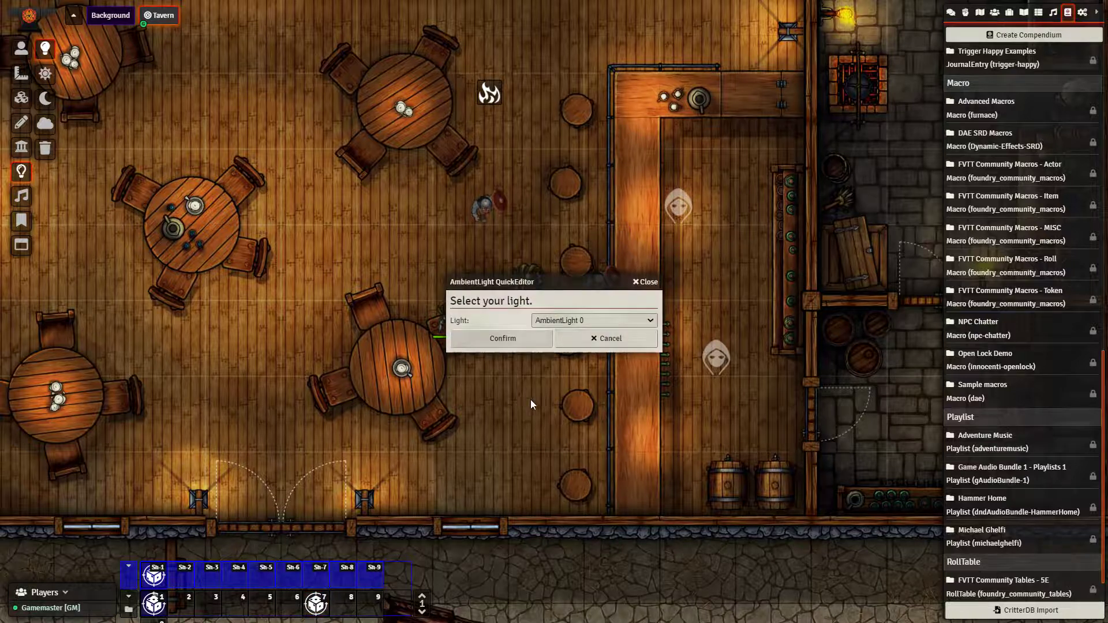
left_click(510, 340)
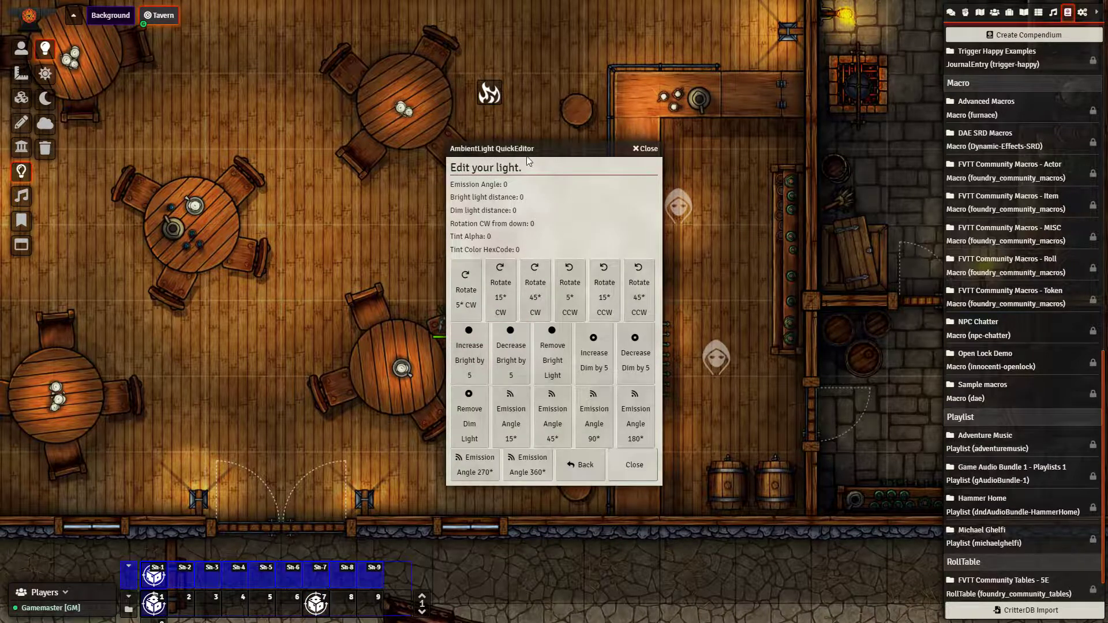
left_click_drag(541, 149, 718, 113)
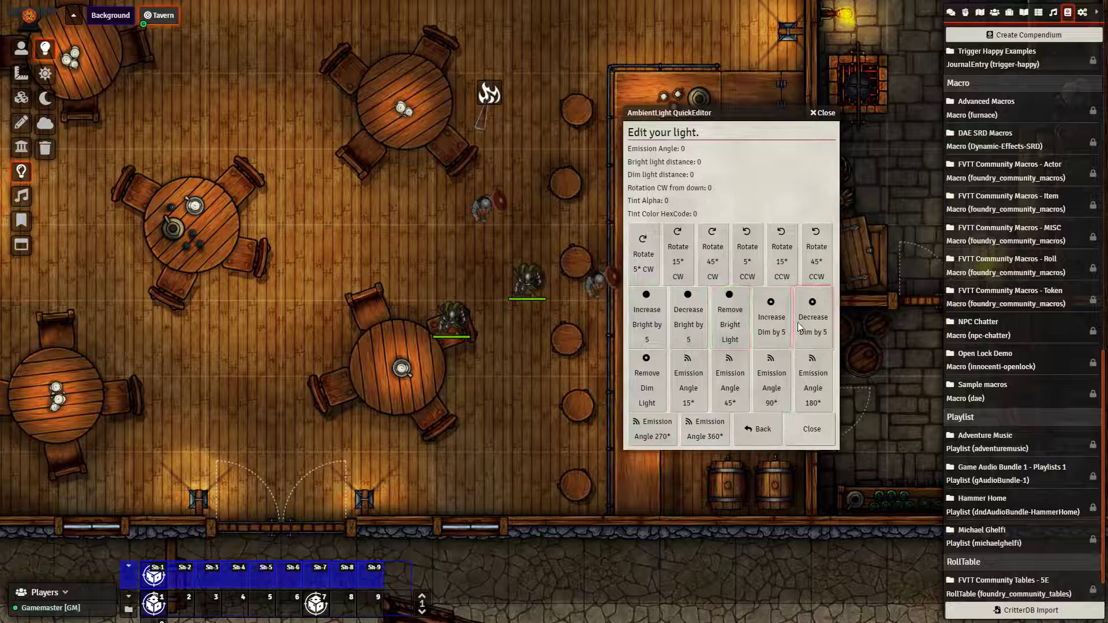
left_click(825, 112)
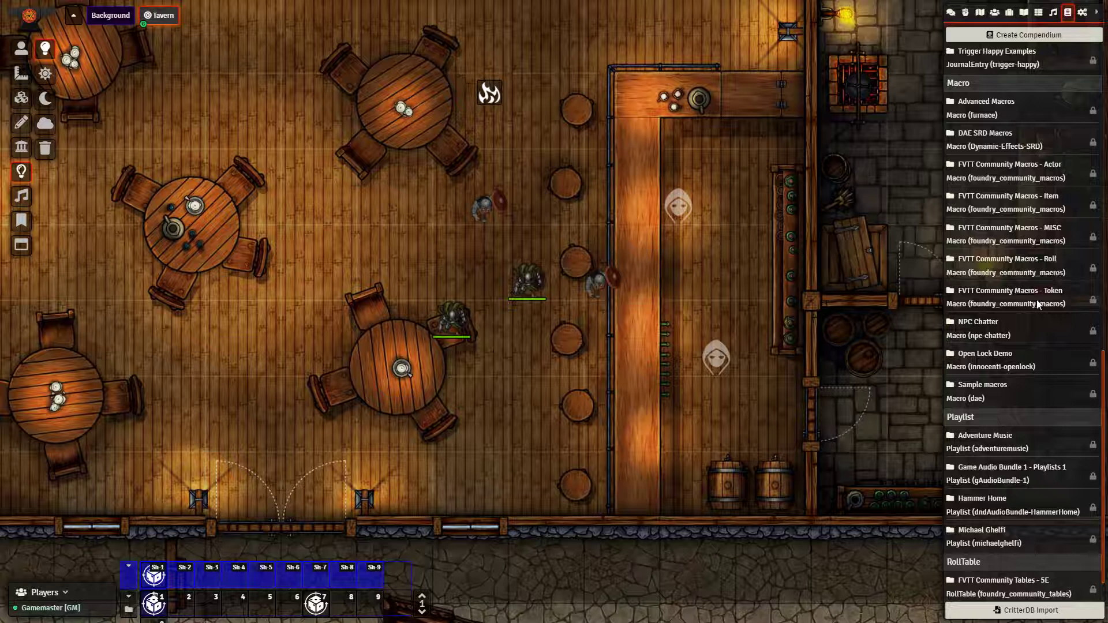
left_click(1030, 267)
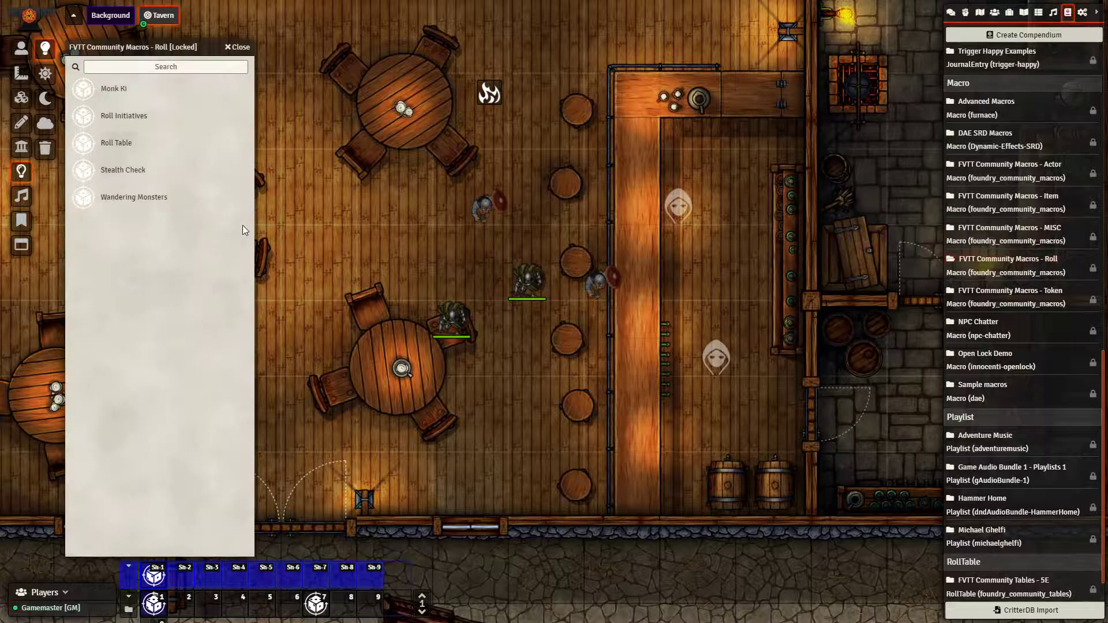
left_click(123, 171)
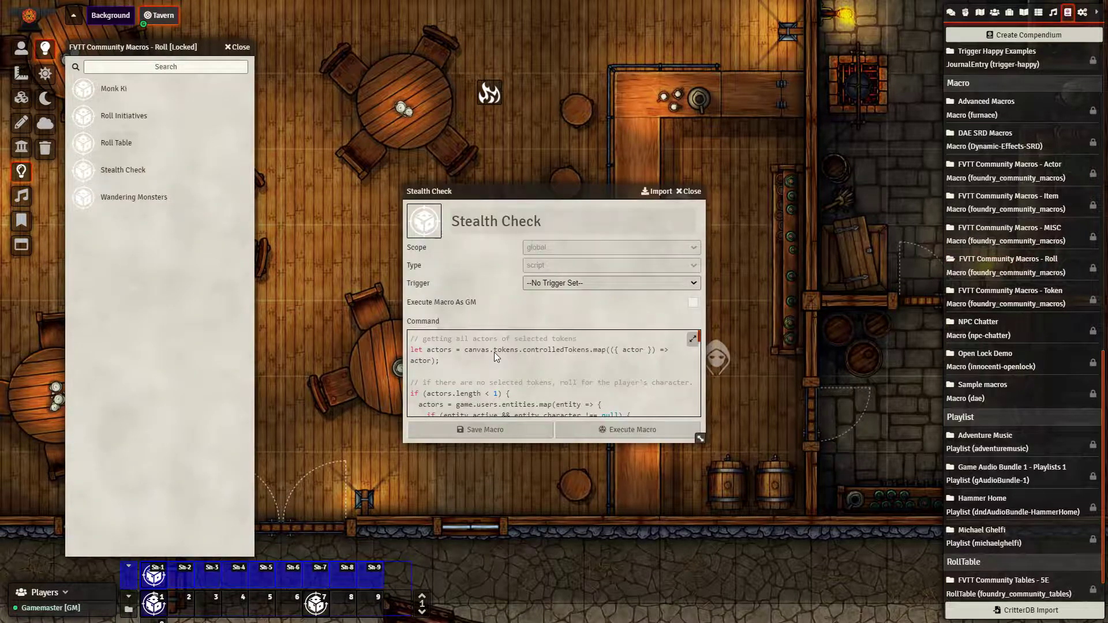
scroll(573, 375, "down", 3)
scroll(574, 375, "up", 5)
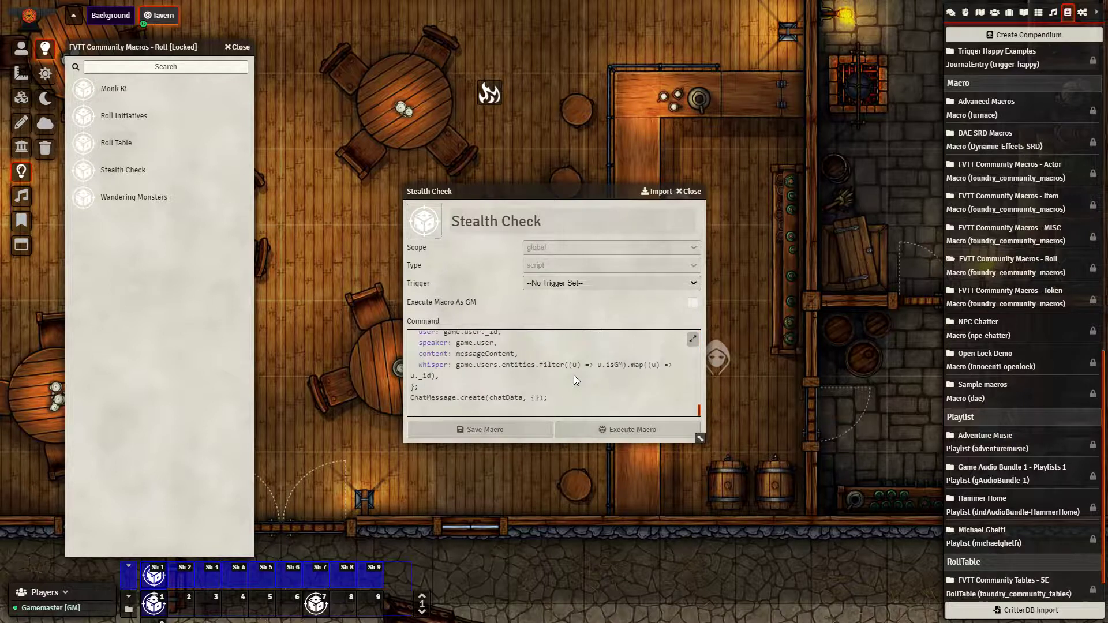
scroll(573, 375, "up", 3)
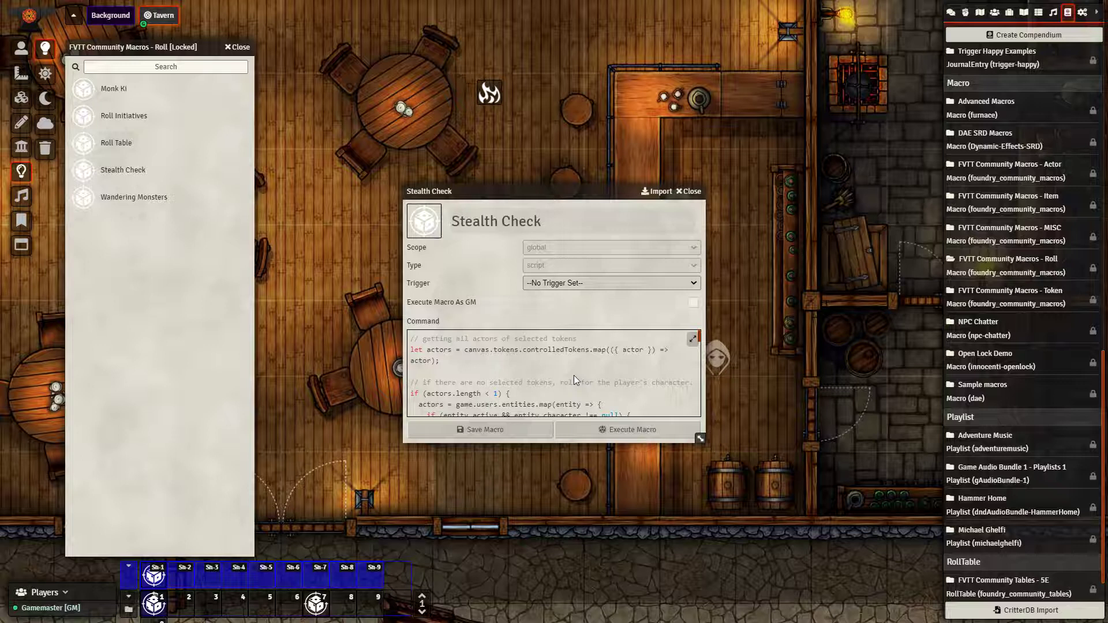
left_click(687, 192)
left_click(238, 47)
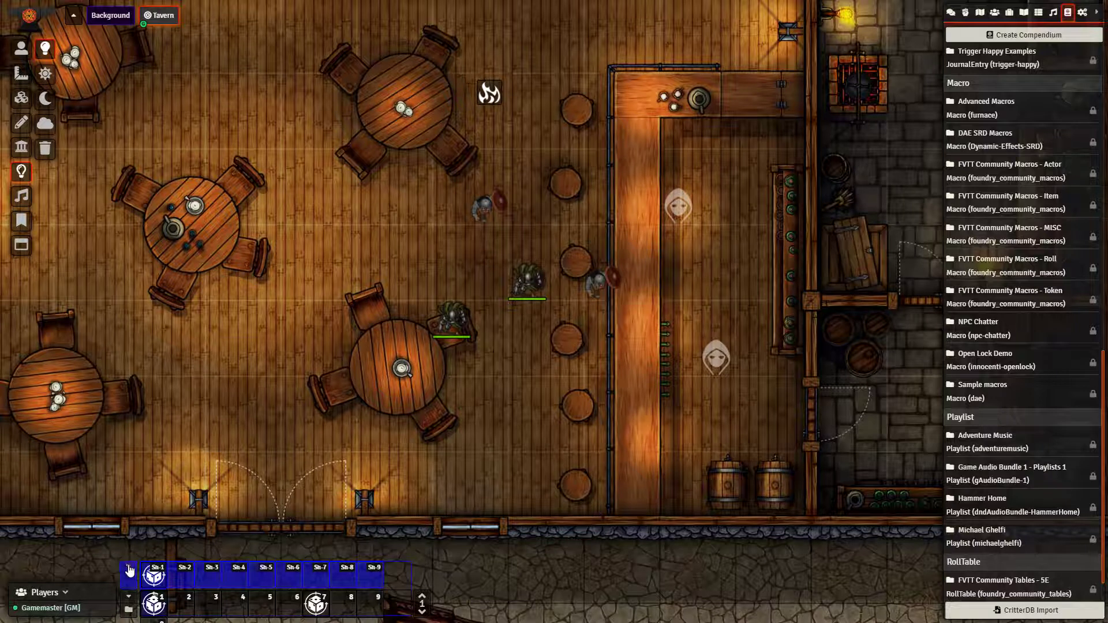
Collapse the extra hotbar row, switch to Token Controls, and open the Macros Directory.
left_click(128, 570)
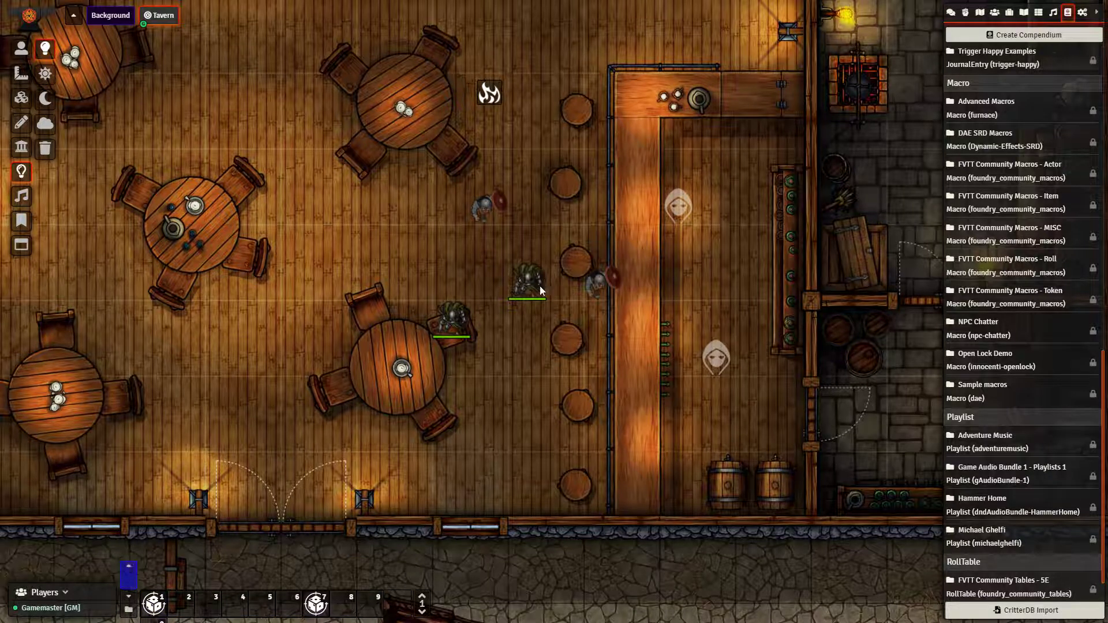
left_click(24, 51)
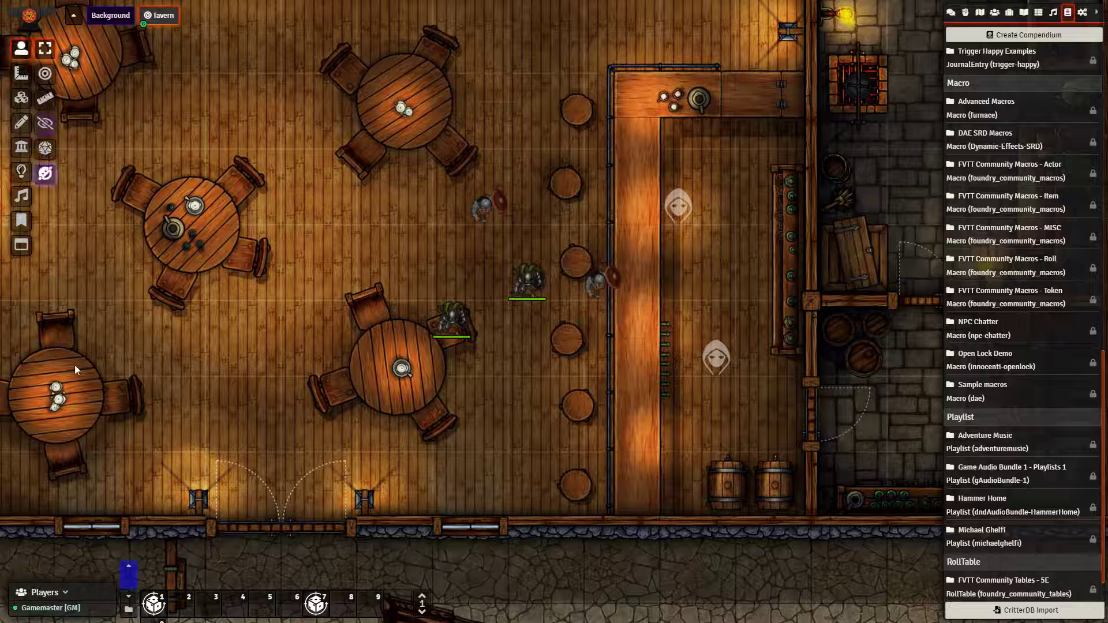
left_click(129, 610)
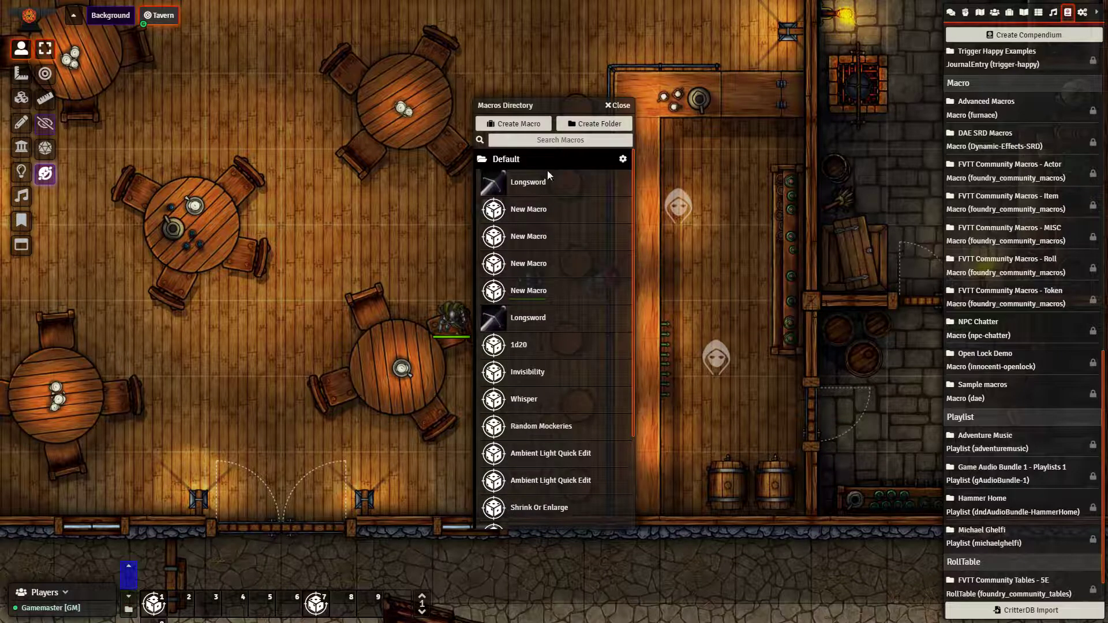
Scroll through the Macros Directory's Default-folder macros like Longsword, 1d20 and Shrink Or Enlarge.
scroll(522, 212, "down", 2)
scroll(524, 214, "up", 2)
scroll(524, 213, "down", 2)
scroll(522, 251, "up", 2)
scroll(569, 293, "down", 2)
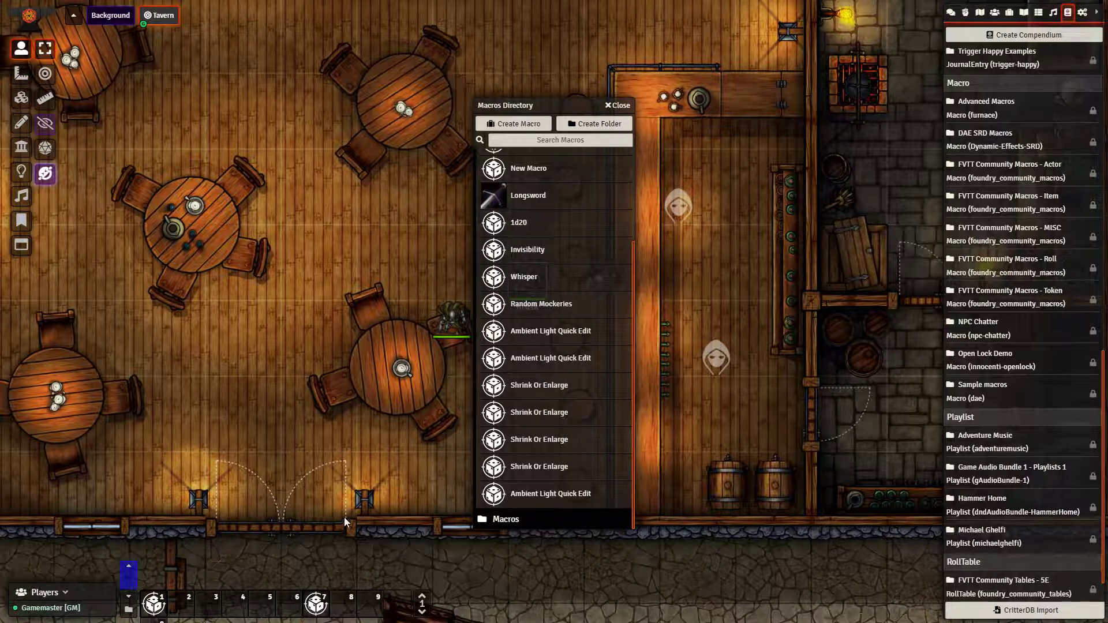
scroll(590, 167, "up", 5)
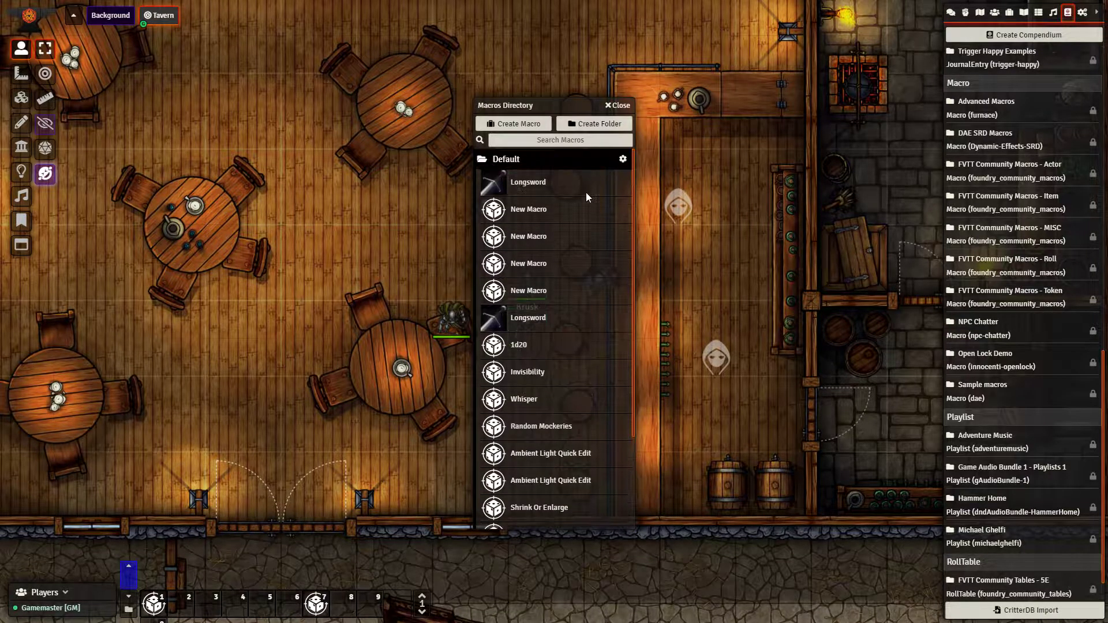
Close the Macros Directory and open the half-orc paladin's Longsword item sheet.
left_click(616, 105)
double_click(450, 323)
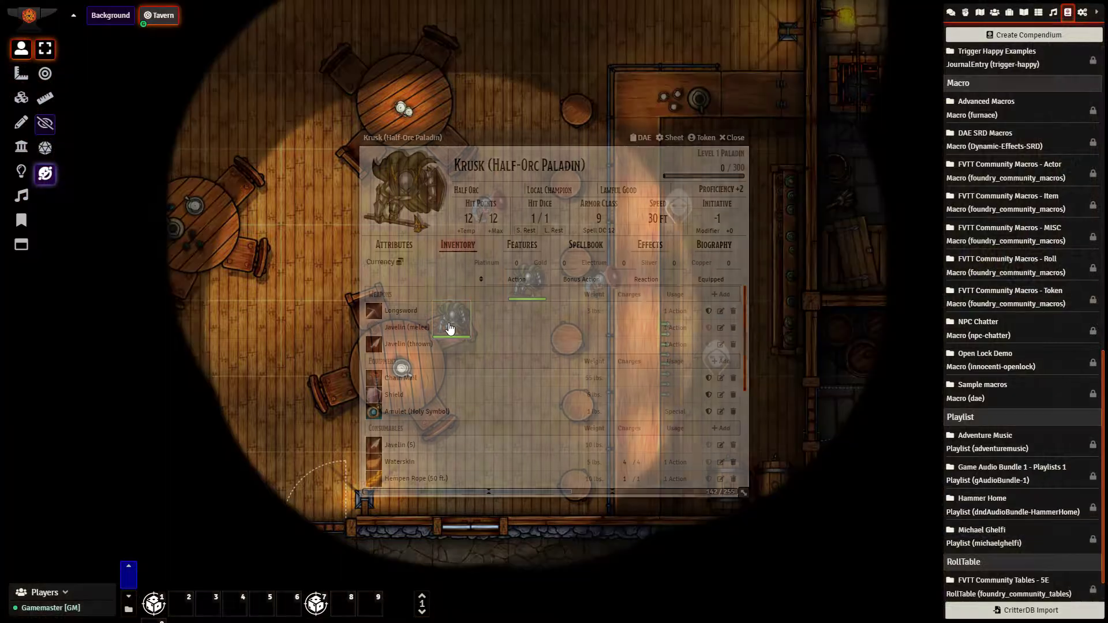
left_click(395, 315)
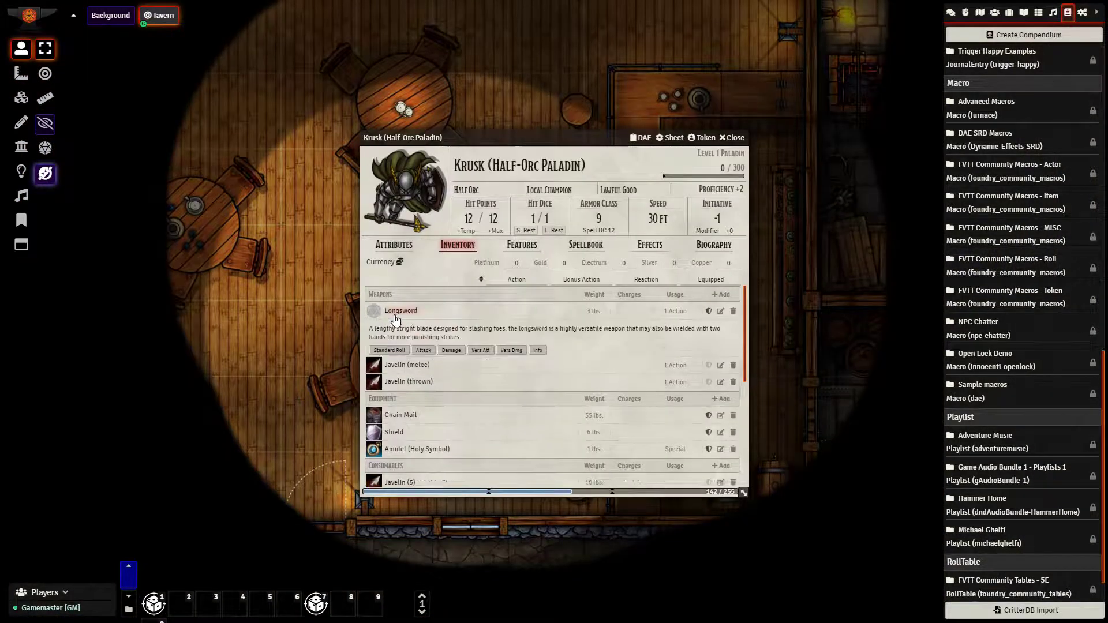
left_click(721, 313)
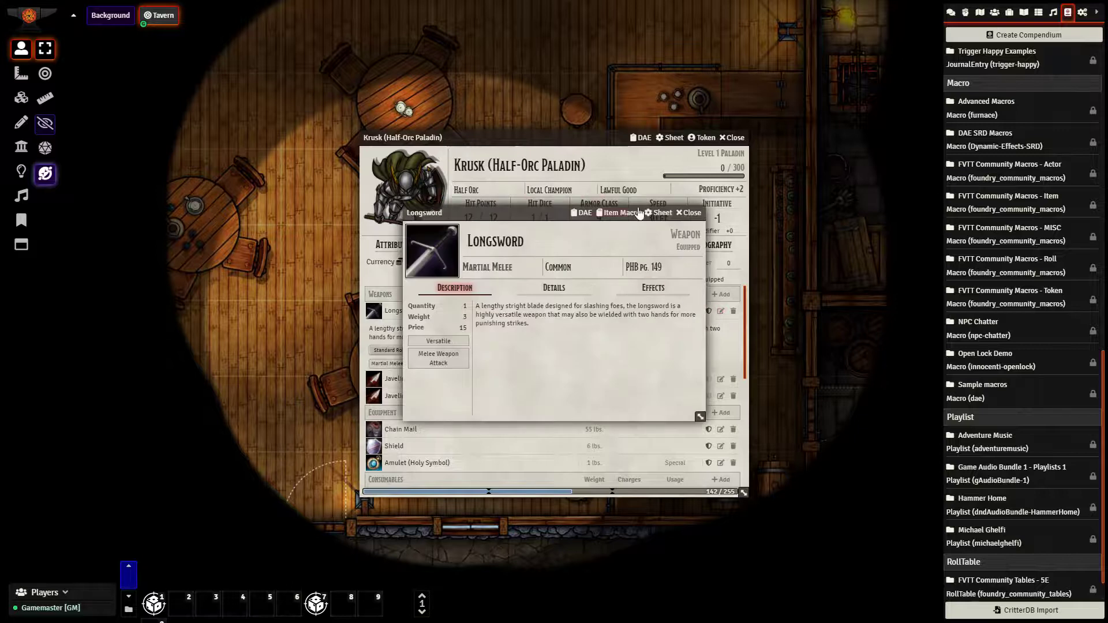
Inspect the Longsword's empty item macro in its editor, then close the editor.
left_click(619, 212)
left_click(507, 341)
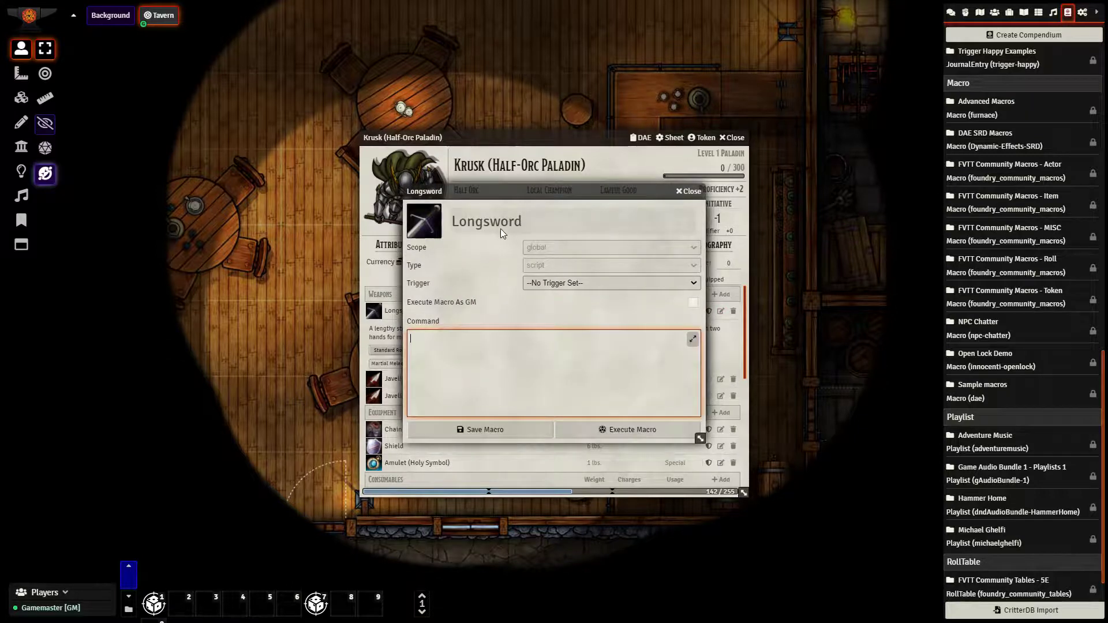
left_click_drag(510, 194, 259, 158)
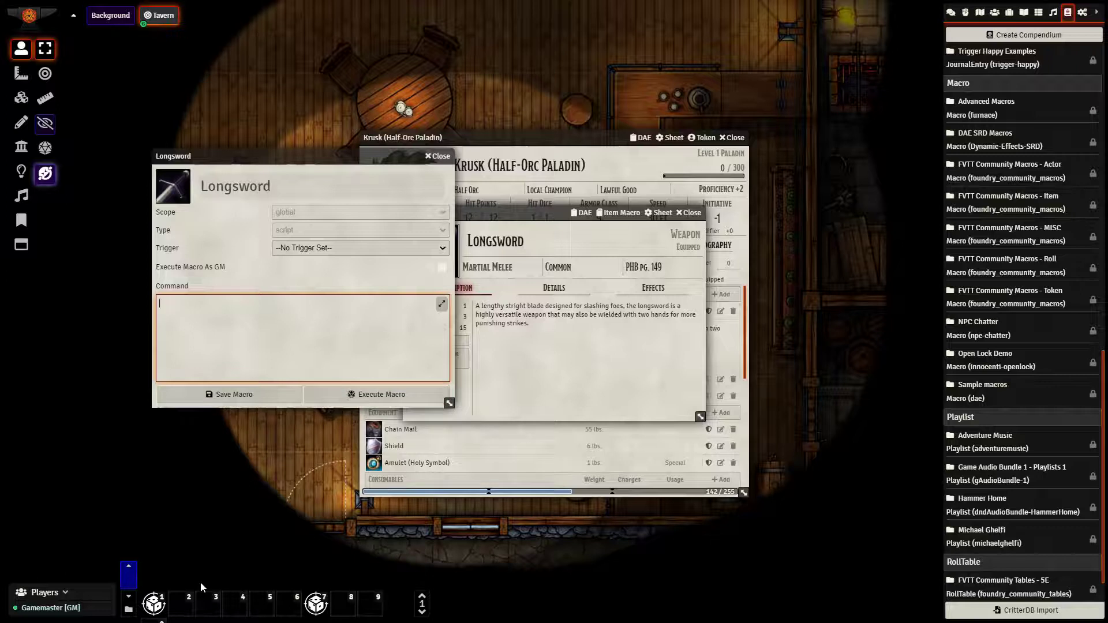
left_click(438, 156)
Close the Longsword and paladin sheets and show the second hotbar row again.
left_click(689, 213)
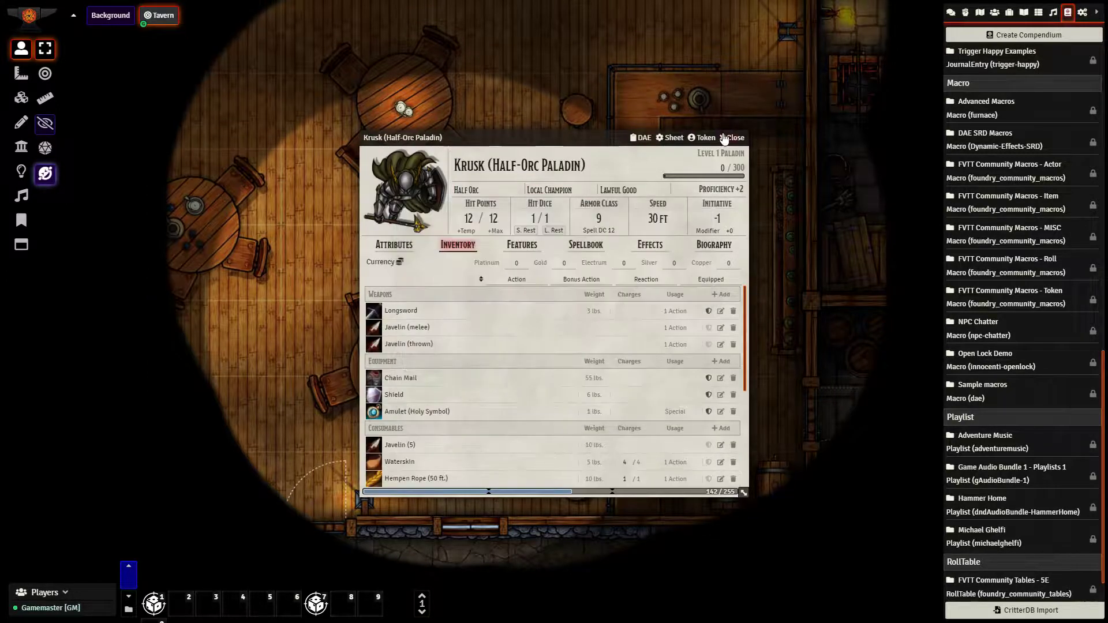
left_click(732, 137)
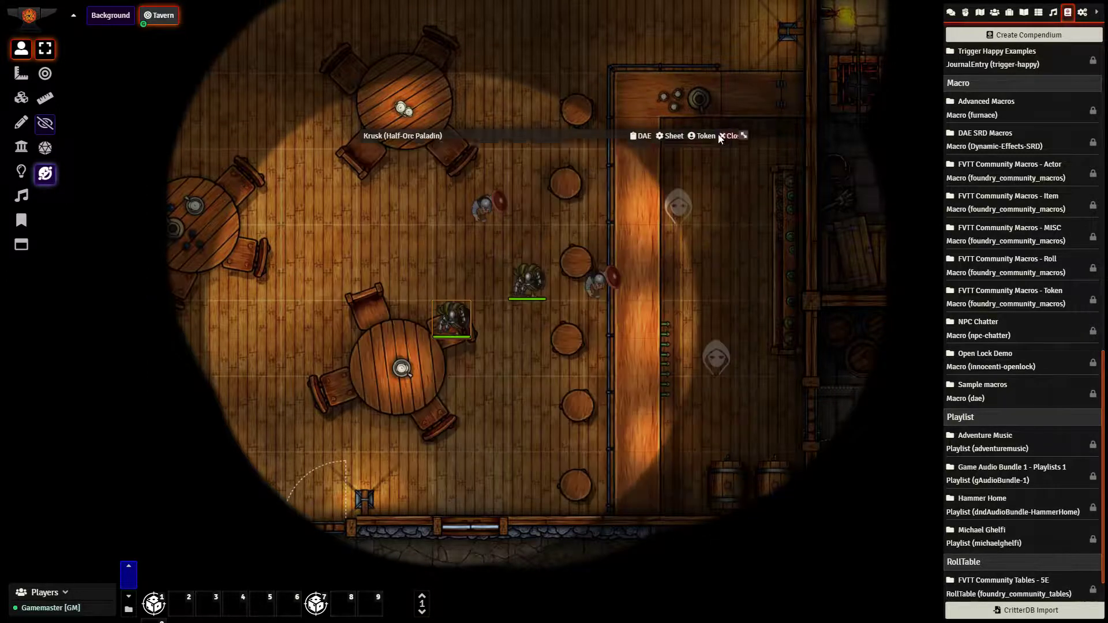
left_click(129, 570)
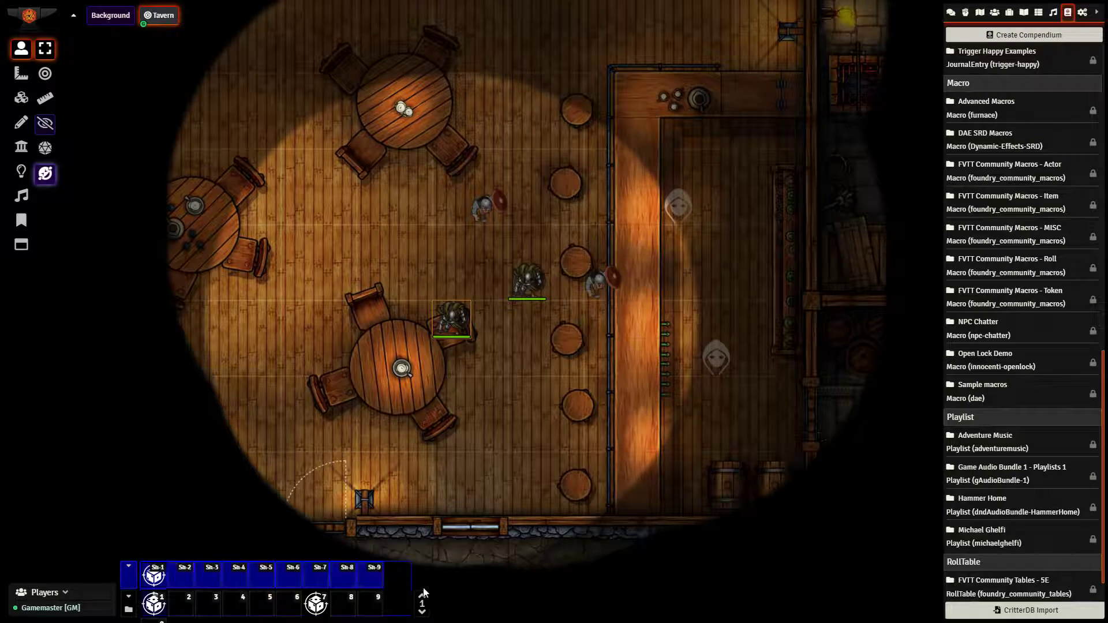